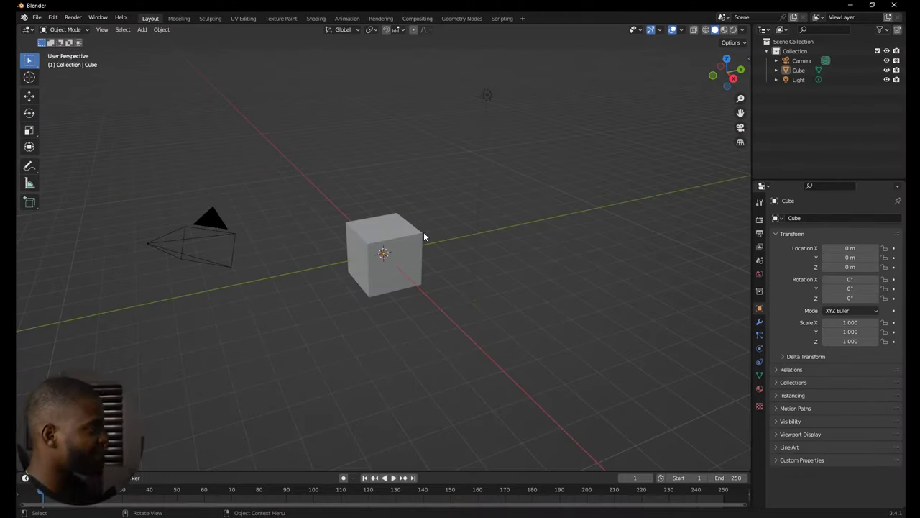
Step: Delete all default objects from the scene, including the camera, cube and light
key("a")
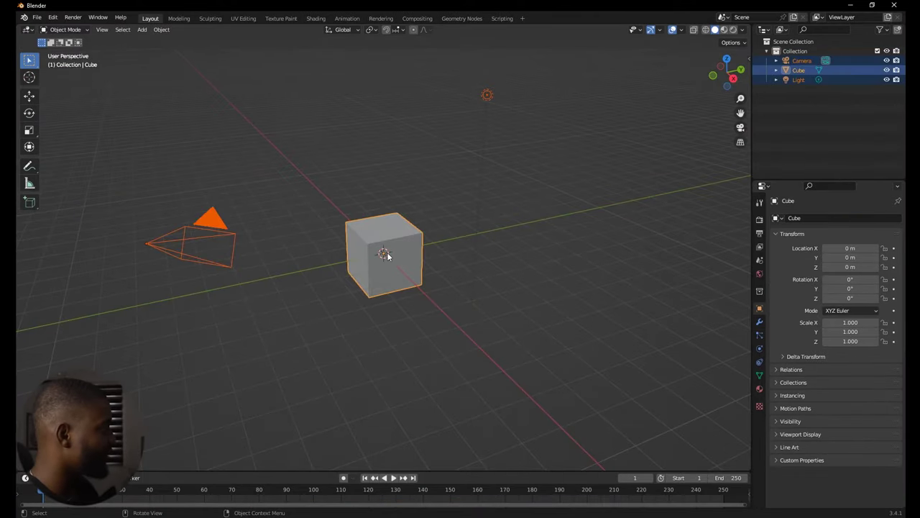
key("x")
left_click(364, 252)
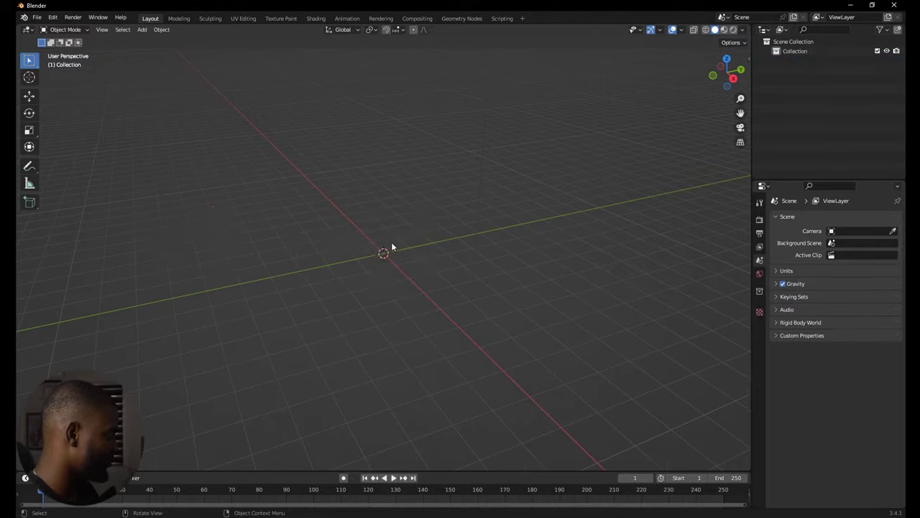
Step: Add a UV sphere mesh at the world origin
key("KP_1")
key("shift+a")
mouse_move(403, 255)
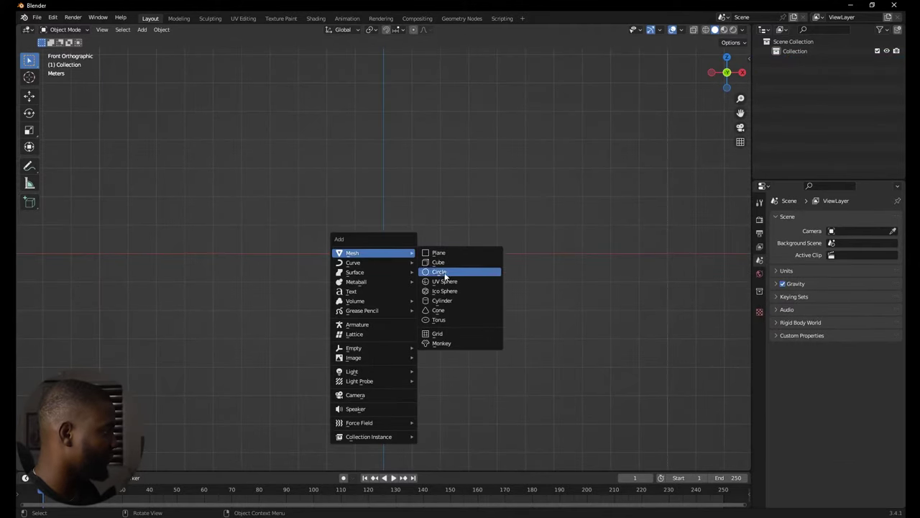
left_click(445, 273)
key("shift+a")
mouse_move(376, 245)
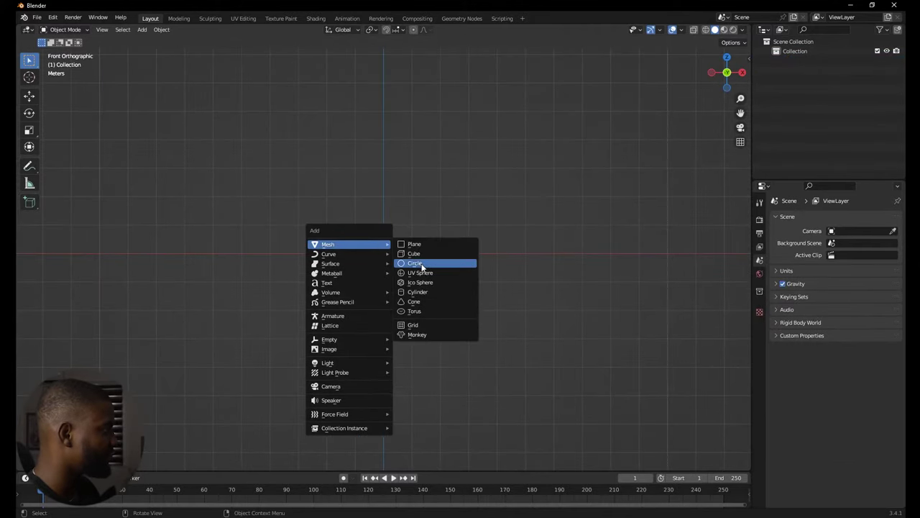
left_click(426, 273)
scroll(401, 255, "up", 2)
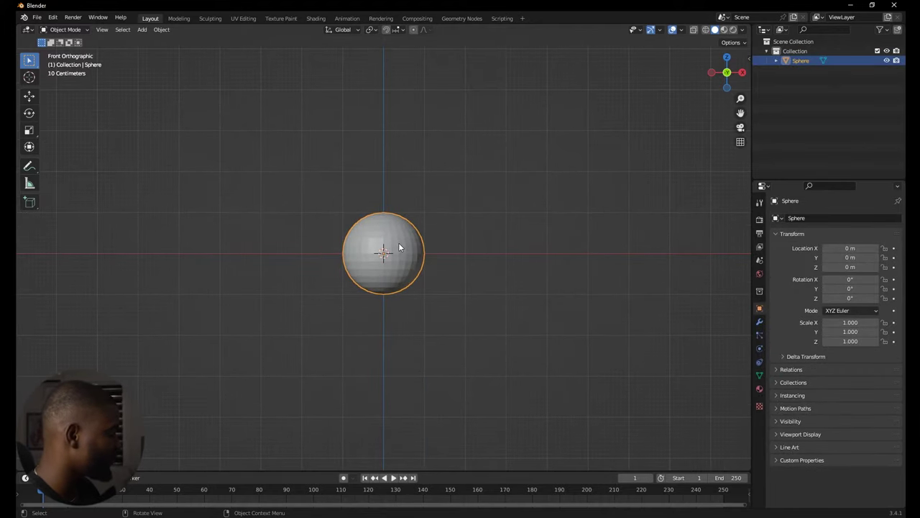
Step: Delete the vertices in the sphere's negative X half, selecting through the mesh with X-ray, and return to Object Mode
key("Tab")
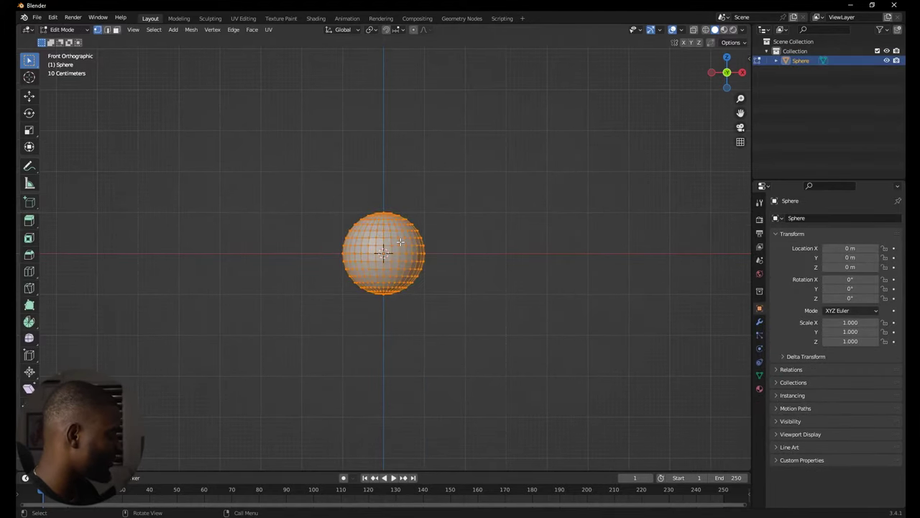
key("alt+z")
scroll(395, 241, "up", 3)
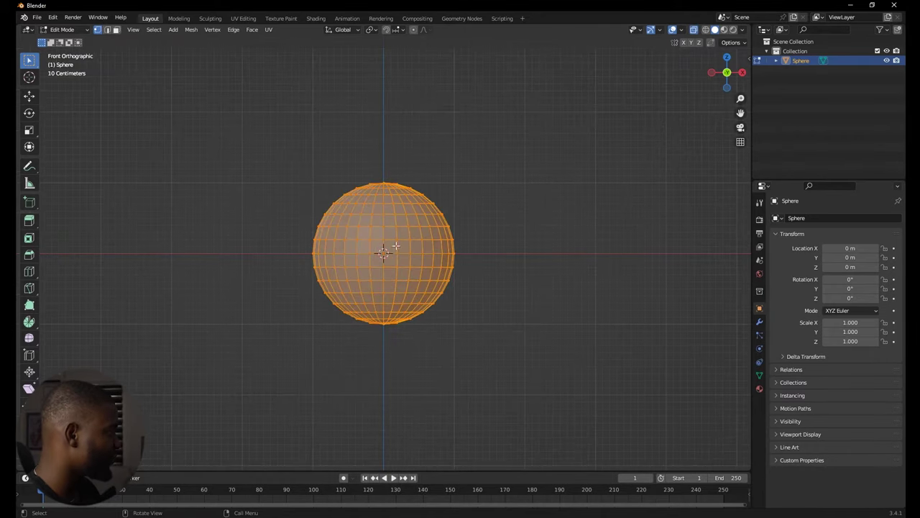
left_click_drag(366, 209, 258, 349)
key("x")
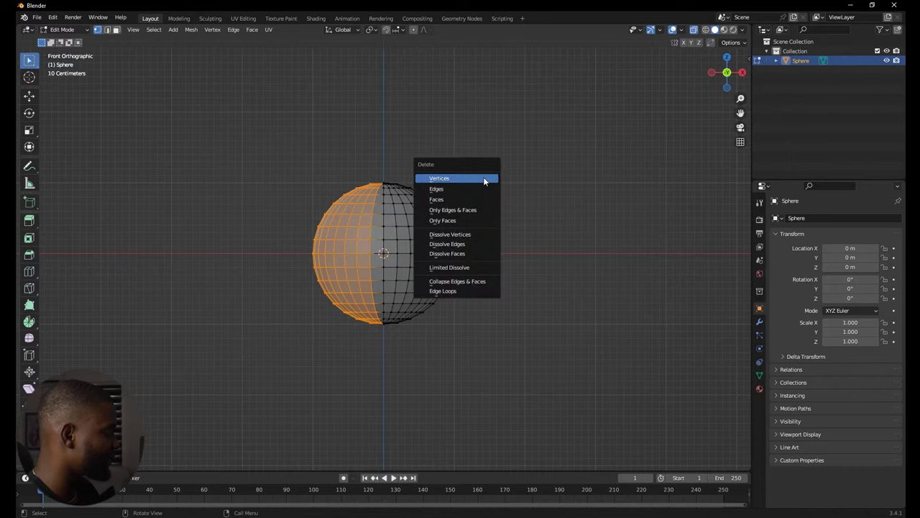
left_click(483, 177)
key("Tab")
Step: Add a particle system of type Emitter to the half sphere
middle_click_drag(511, 199, 394, 280)
middle_click_drag(510, 206, 423, 247)
scroll(424, 247, "down", 4)
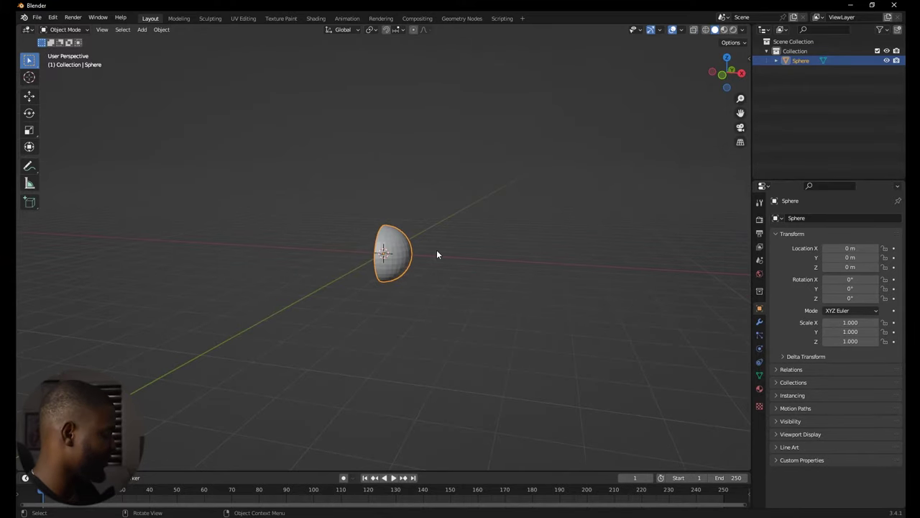
scroll(436, 253, "up", 2)
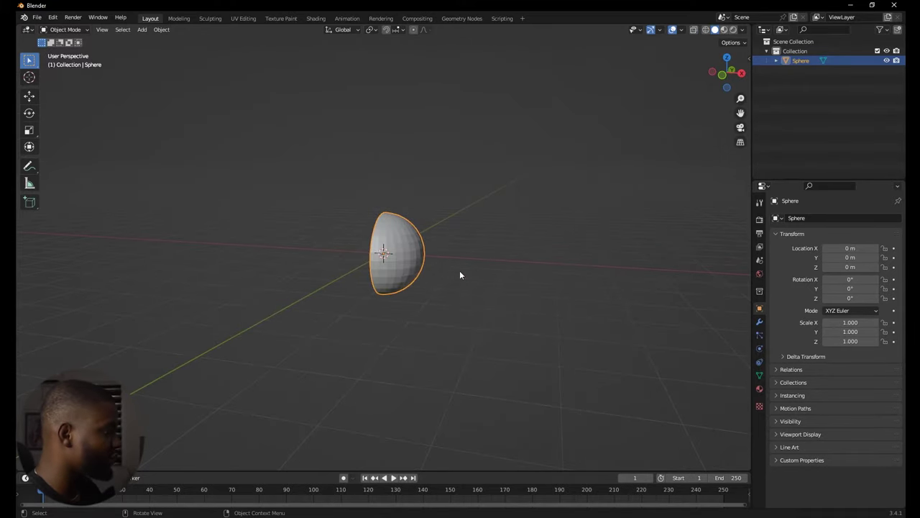
left_click(759, 335)
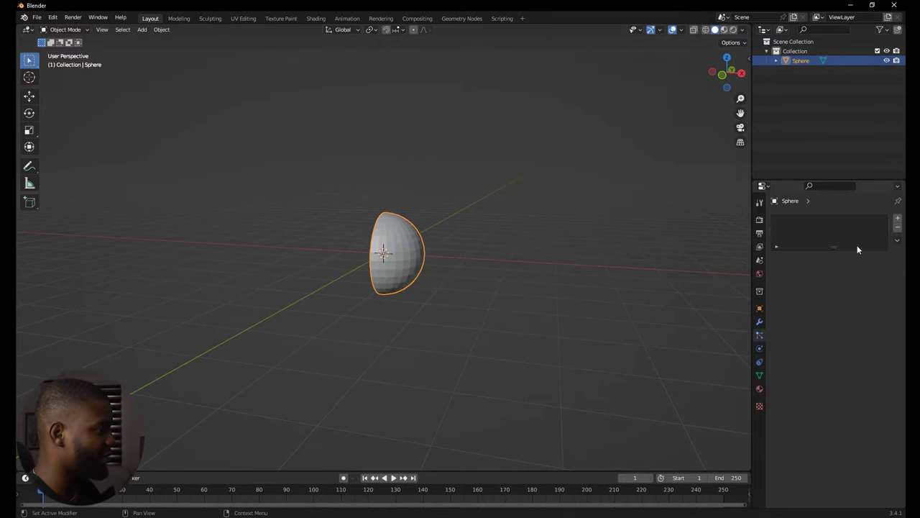
left_click(897, 220)
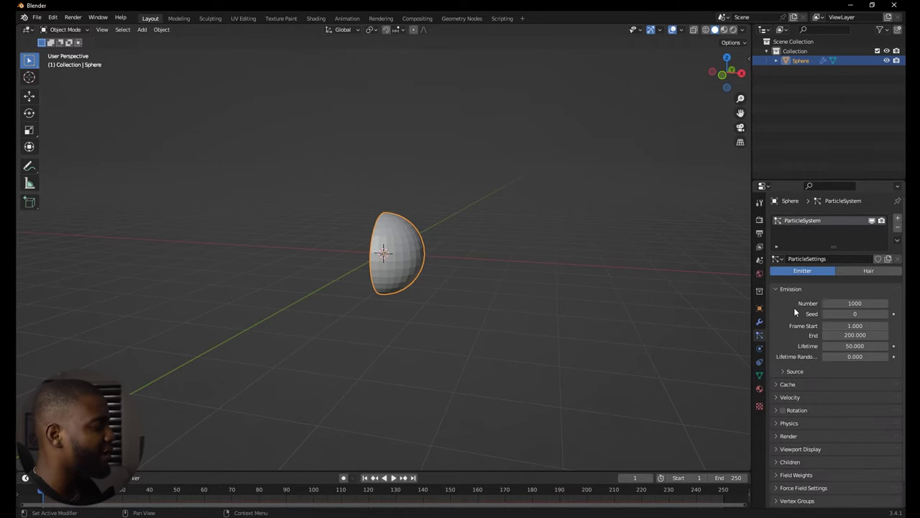
scroll(795, 311, "down", 1)
Step: Play the particle animation to inspect the emission from the half sphere, and enlarge the timeline area
key("space")
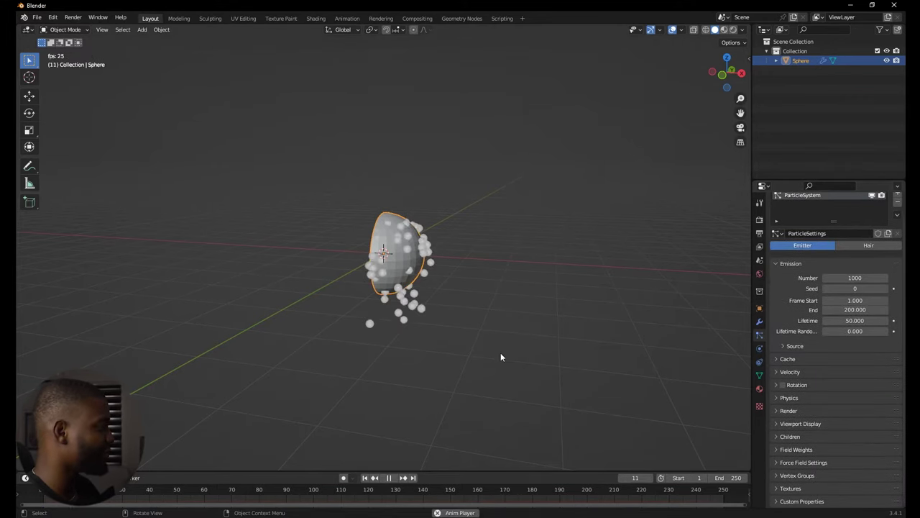
left_click_drag(477, 471, 520, 334)
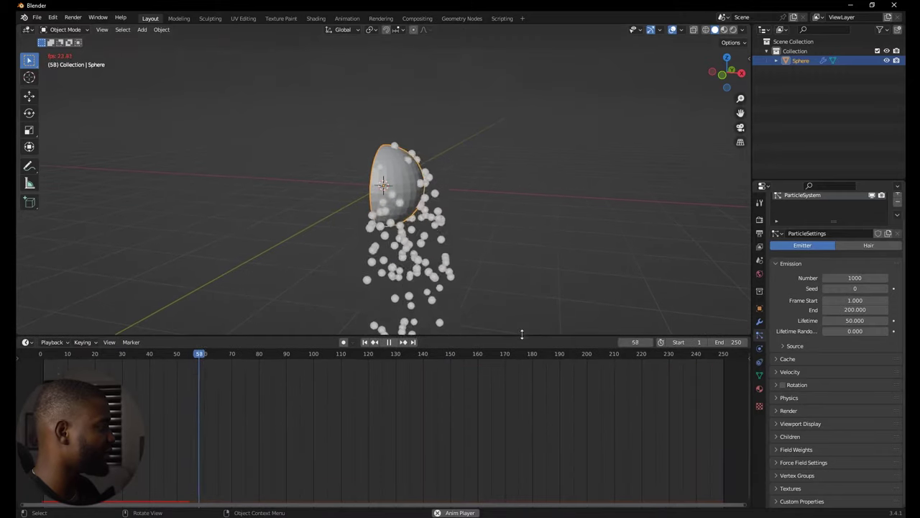
middle_click_drag(496, 259, 487, 228)
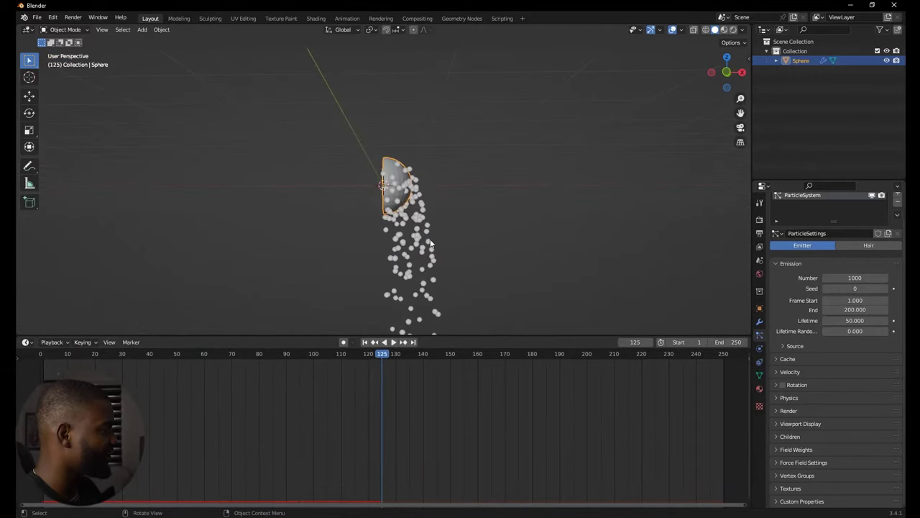
scroll(431, 241, "up", 4)
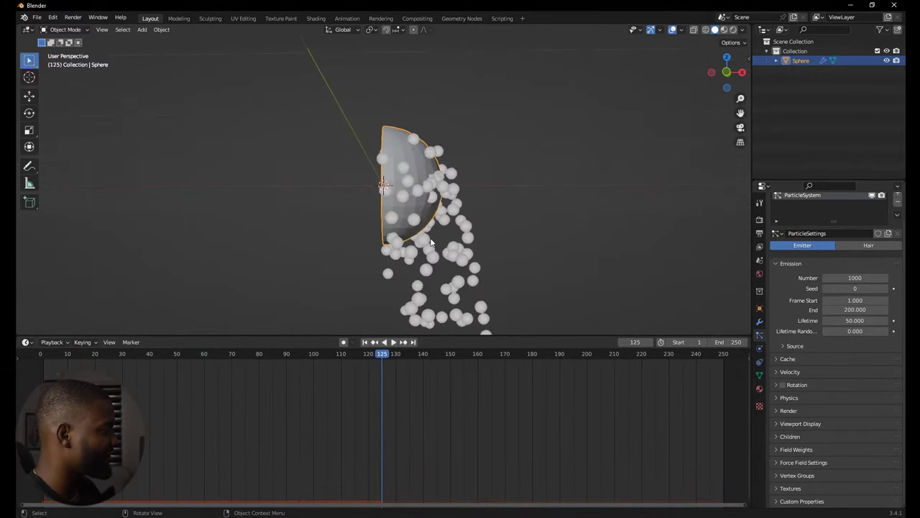
scroll(443, 224, "down", 4)
middle_click_drag(444, 221, 444, 214)
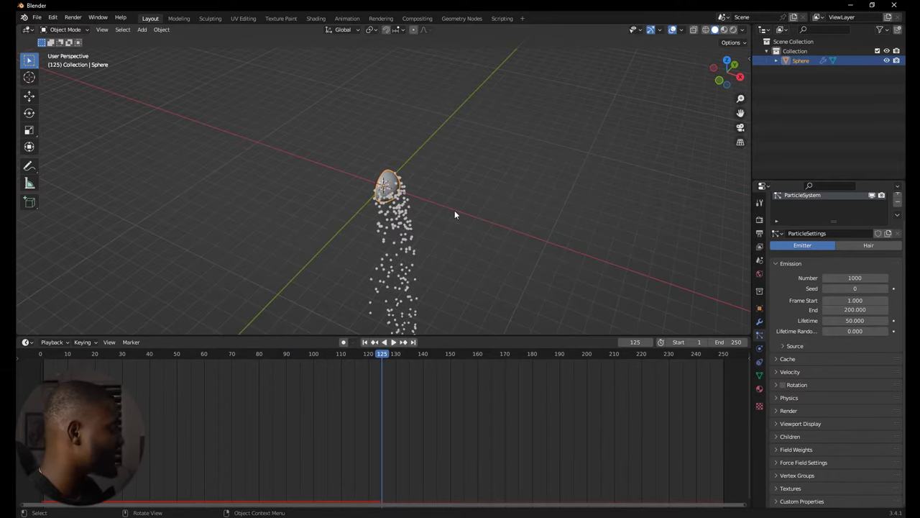
Step: Add a cube mesh and move it well away from the half sphere
key("shift+a")
mouse_move(454, 210)
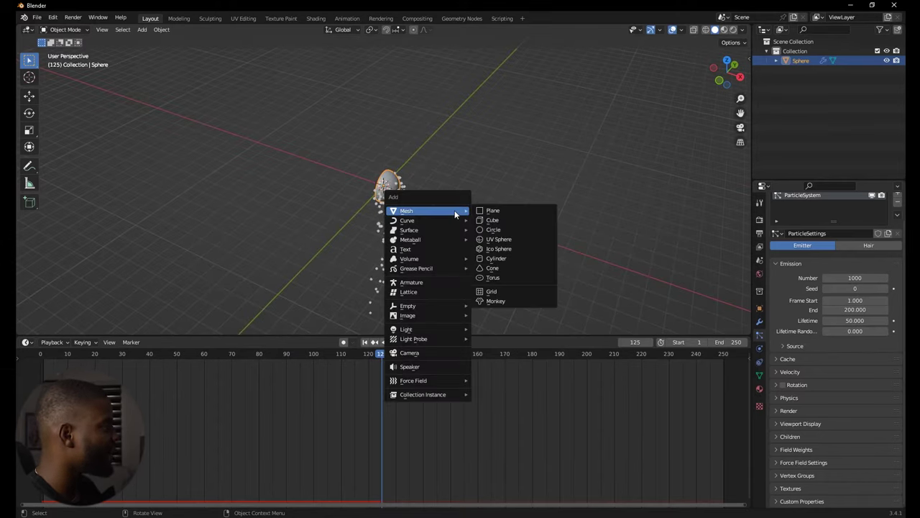
left_click(499, 220)
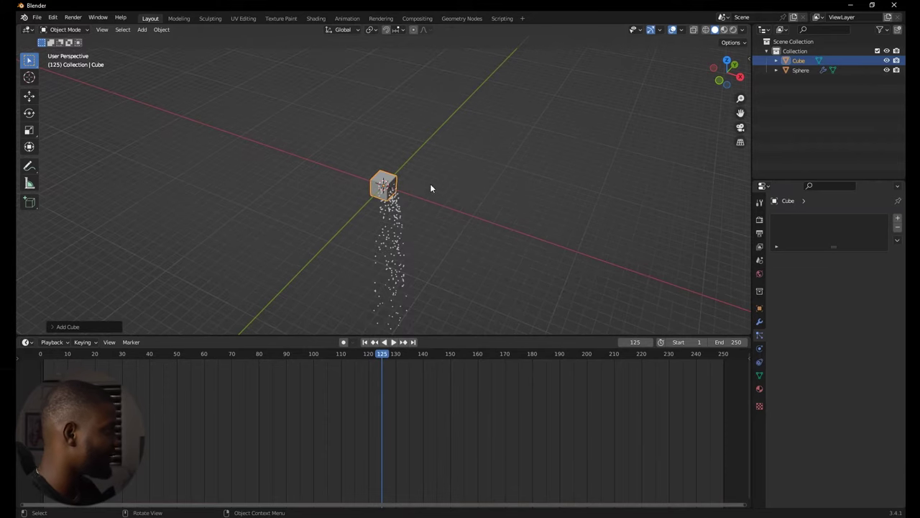
key("g")
left_click(242, 127)
Step: Render the half sphere's particles as Object, using Cube as the instance object
left_click(391, 174)
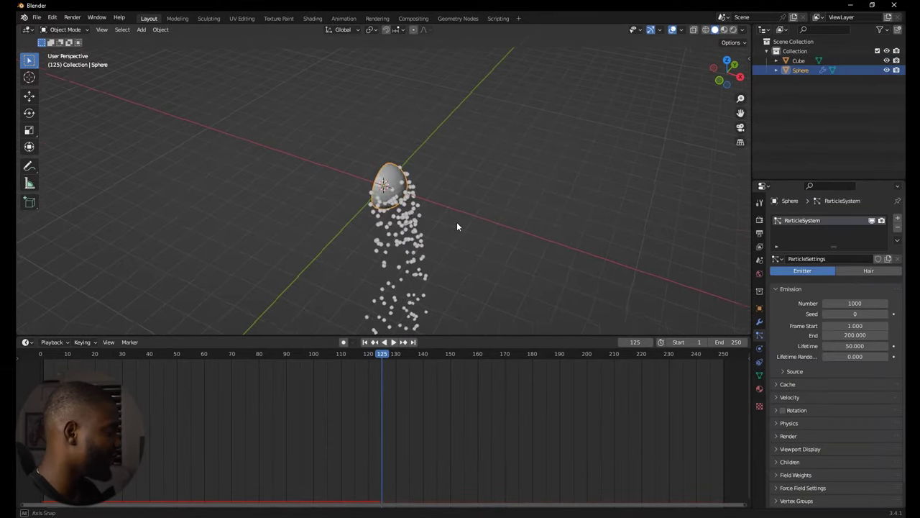
middle_click_drag(457, 223, 503, 219)
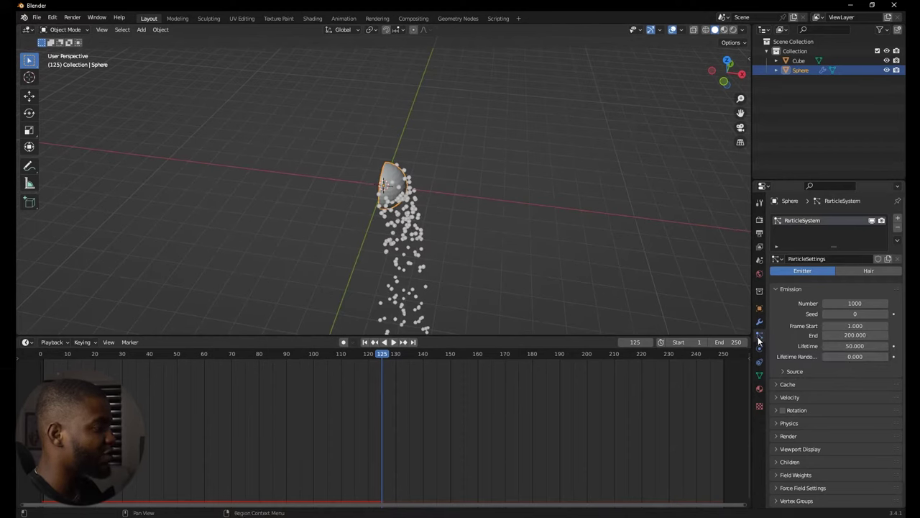
scroll(826, 360, "down", 1)
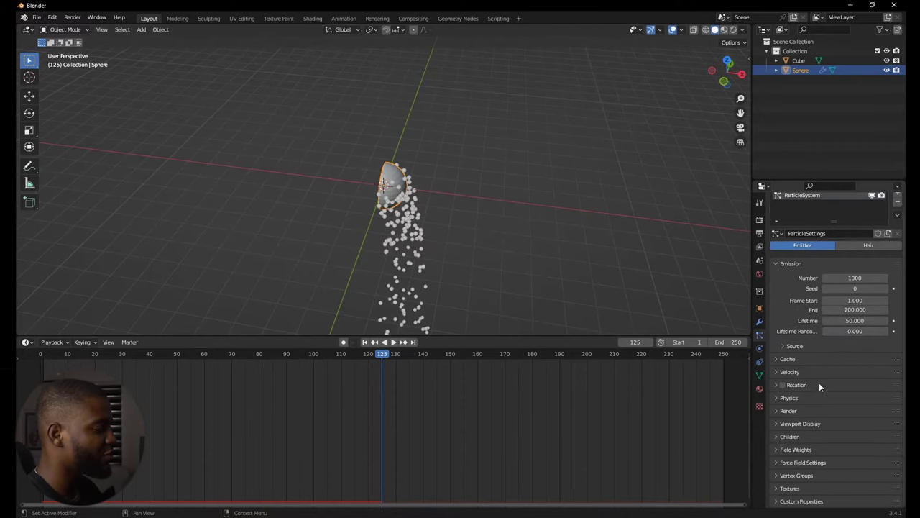
left_click(780, 410)
scroll(782, 405, "down", 3)
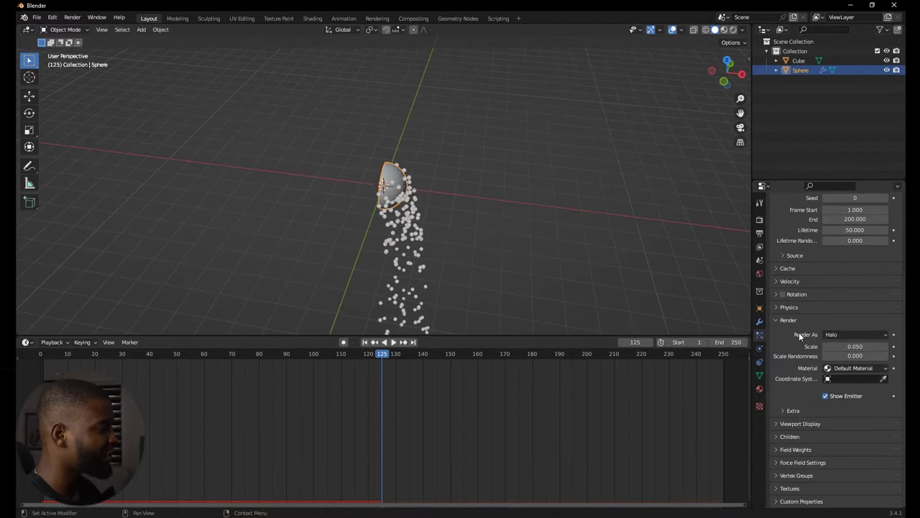
left_click(830, 336)
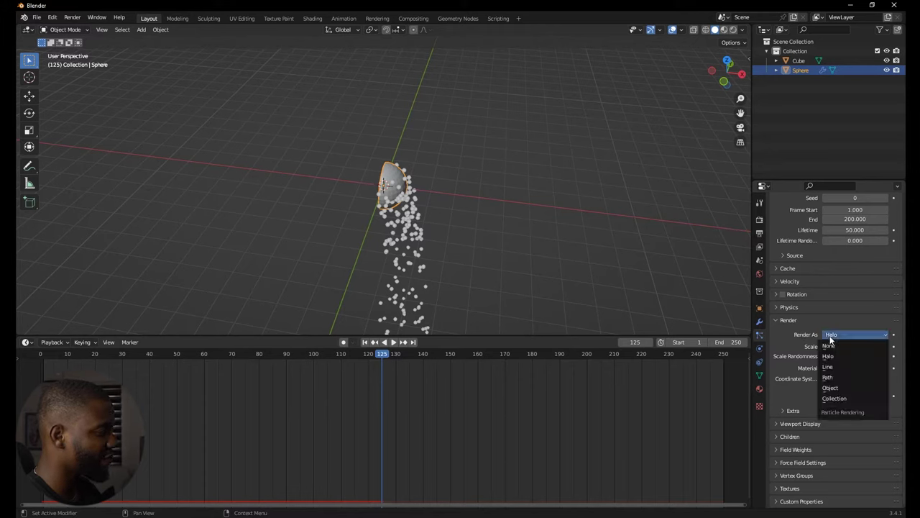
left_click(849, 389)
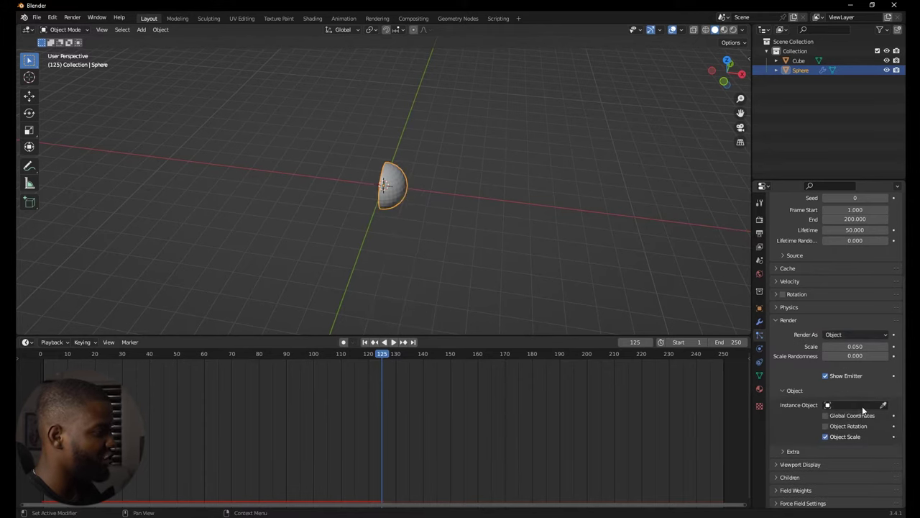
left_click(847, 404)
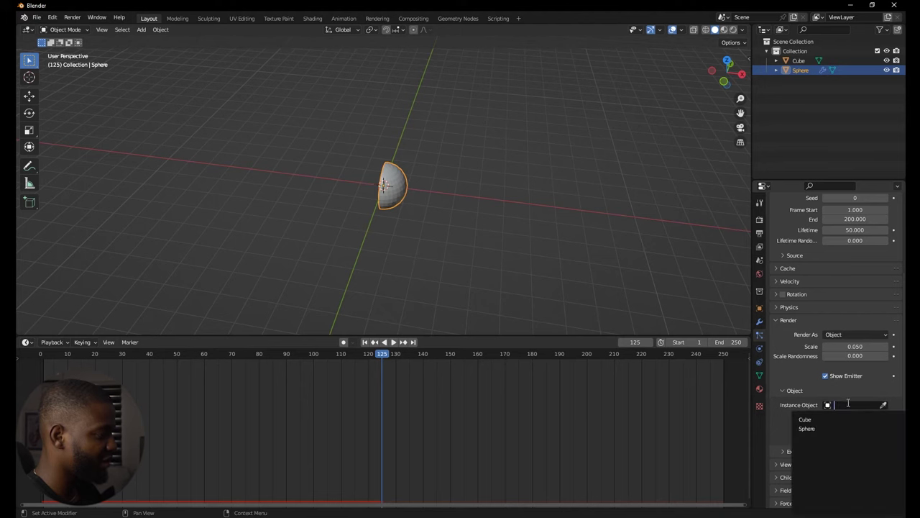
left_click(809, 419)
Step: Play the animation to examine how the cube particles leave the half sphere
key("KP_Decimal")
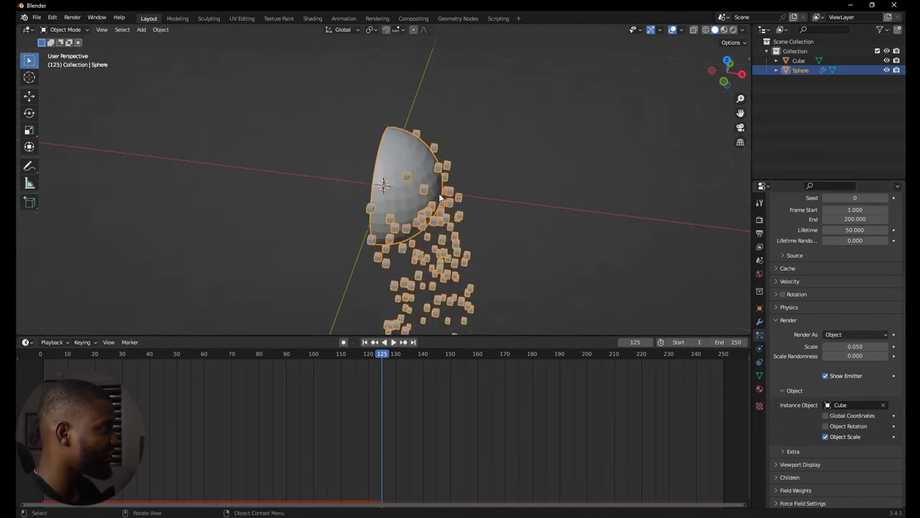
key("space")
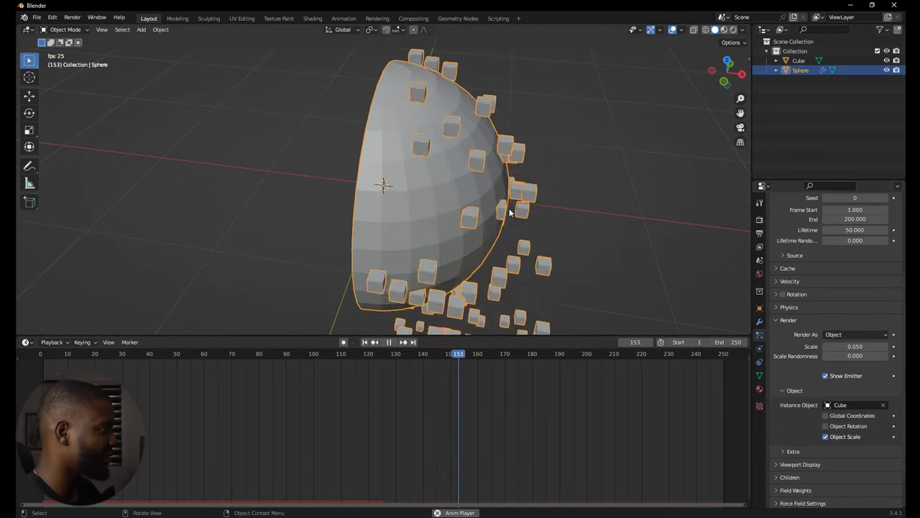
middle_click_drag(485, 205, 508, 217)
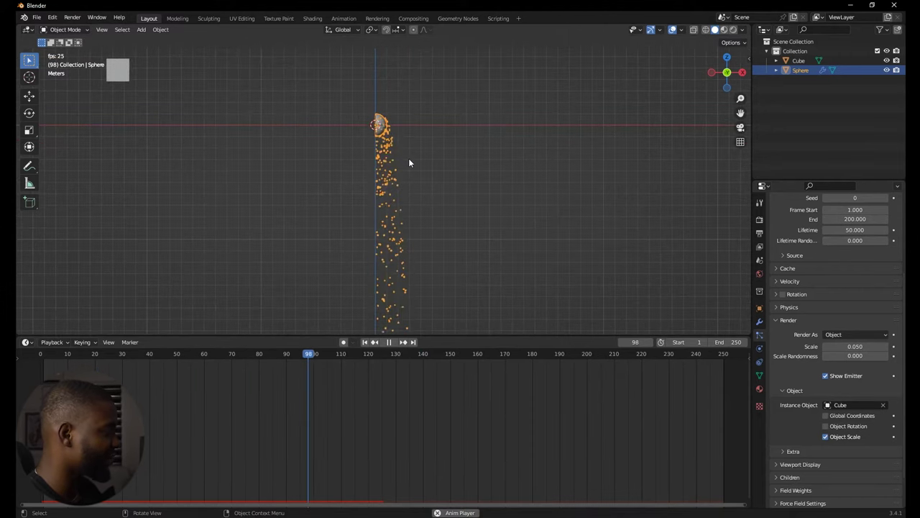
key("space")
Step: Set the particle system's Gravity field weight to 0
scroll(845, 285, "down", 2)
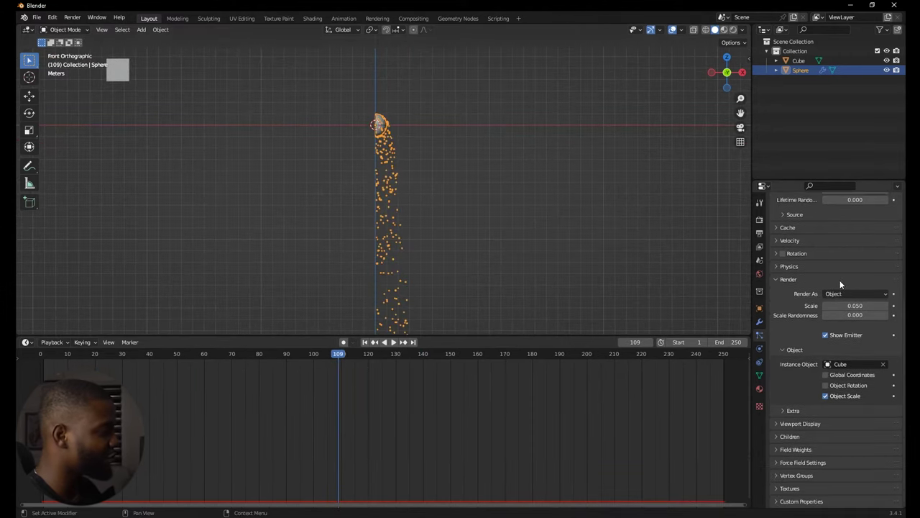
left_click(776, 447)
scroll(784, 424, "down", 5)
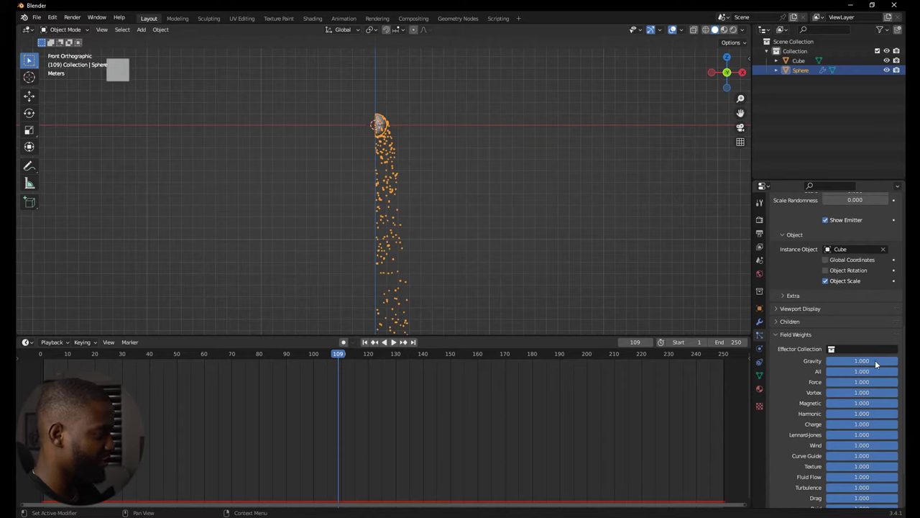
left_click_drag(875, 359, 827, 360)
Step: Replay the animation from the first frame to check how the particles spread without gravity
key("shift+Left")
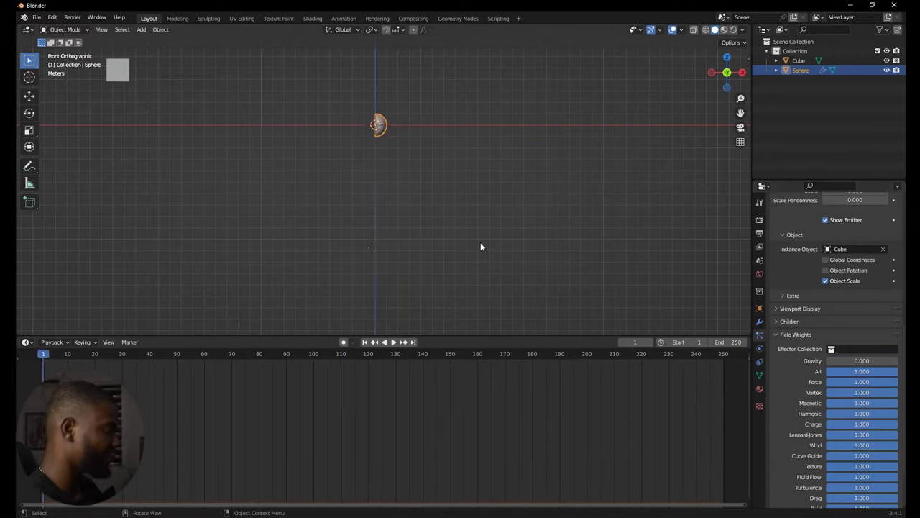
key("space")
middle_click_drag(477, 138, 506, 145)
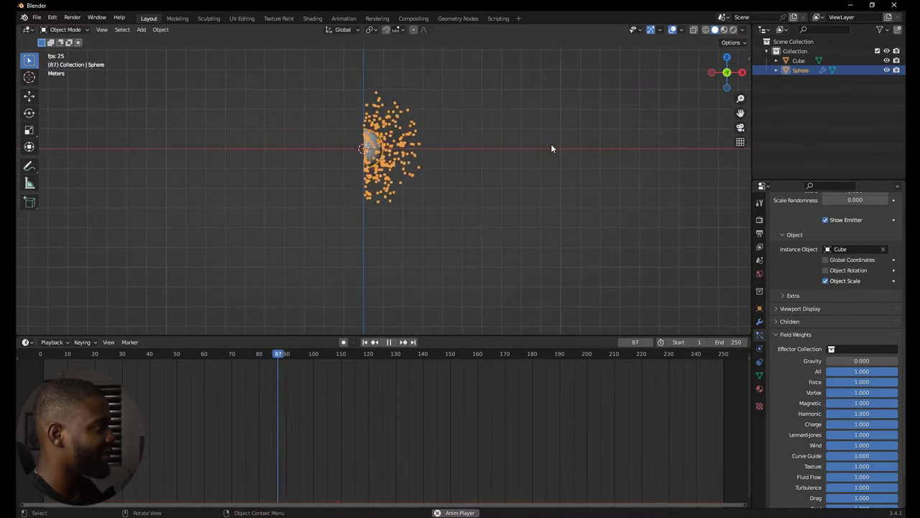
key("Escape")
Step: Set the animation's end frame to 100
key("KP_1")
scroll(791, 244, "up", 8)
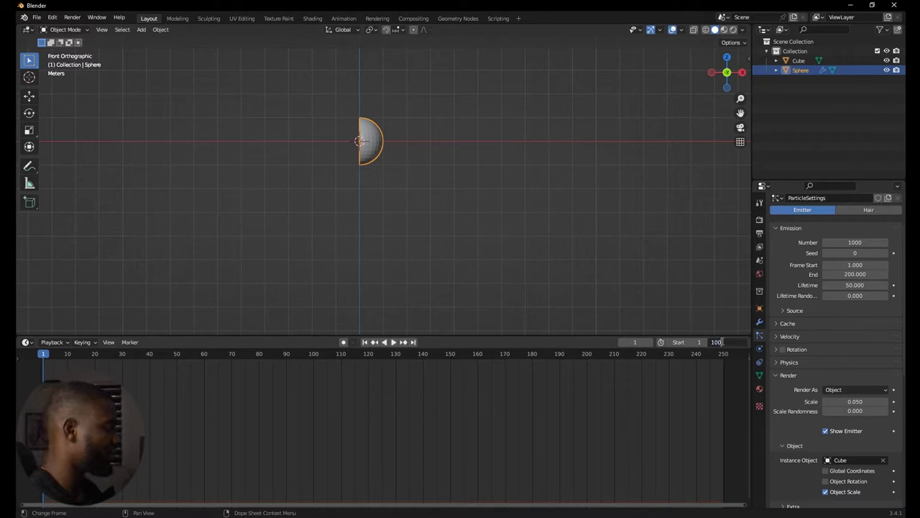
key("Return")
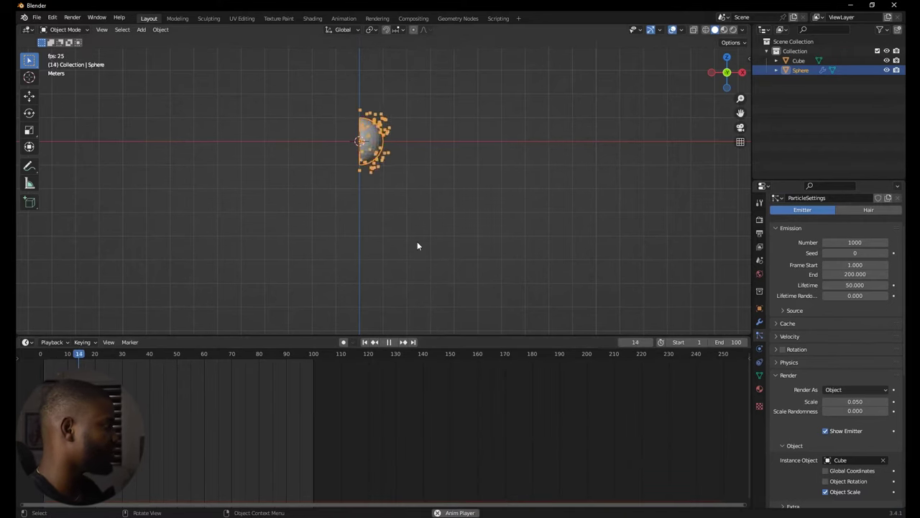
Step: Set the particle system's Normal velocity to 2.41 m/s, replaying the animation from the first frame while tuning it
middle_click_drag(233, 414, 424, 427)
scroll(460, 228, "up", 2)
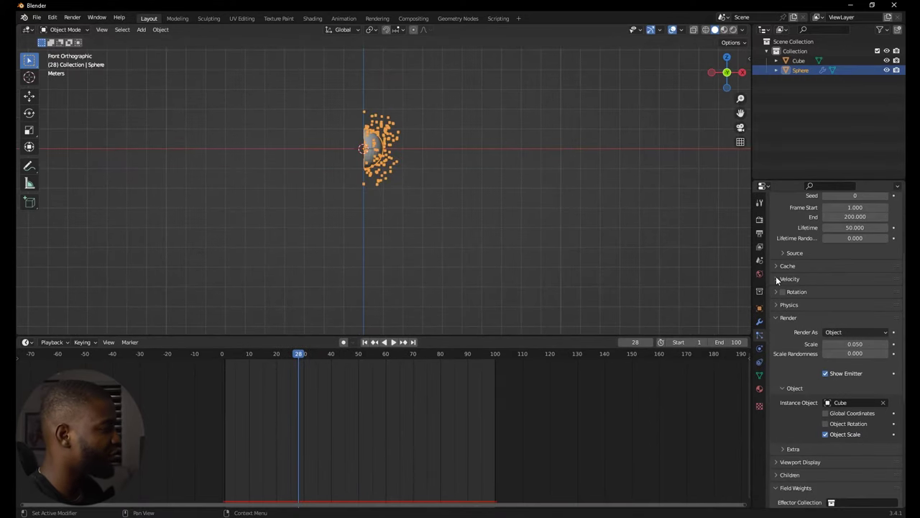
left_click(777, 278)
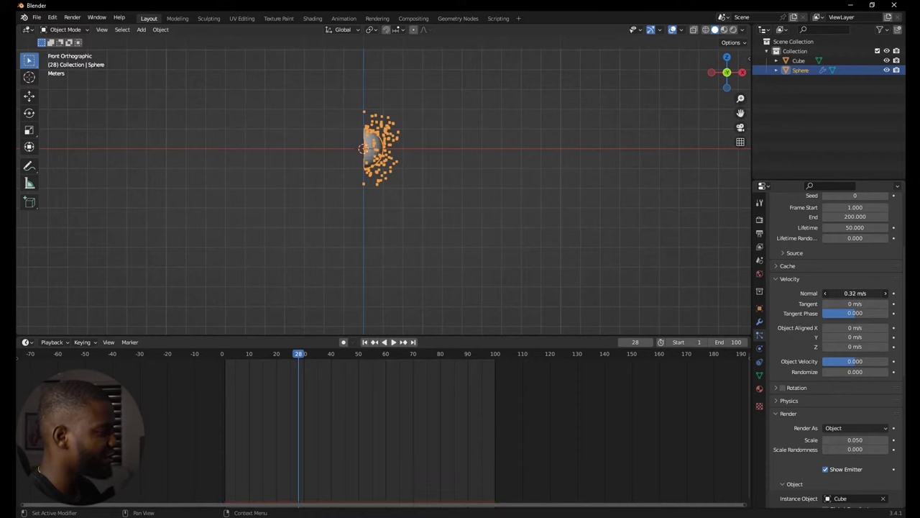
left_click_drag(855, 293, 834, 293)
key("space")
key("shift+Left")
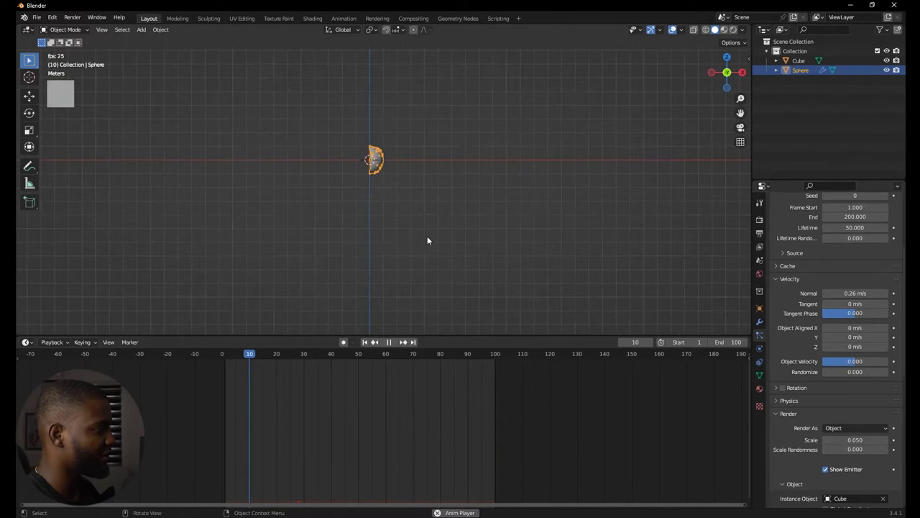
left_click_drag(852, 293, 892, 293)
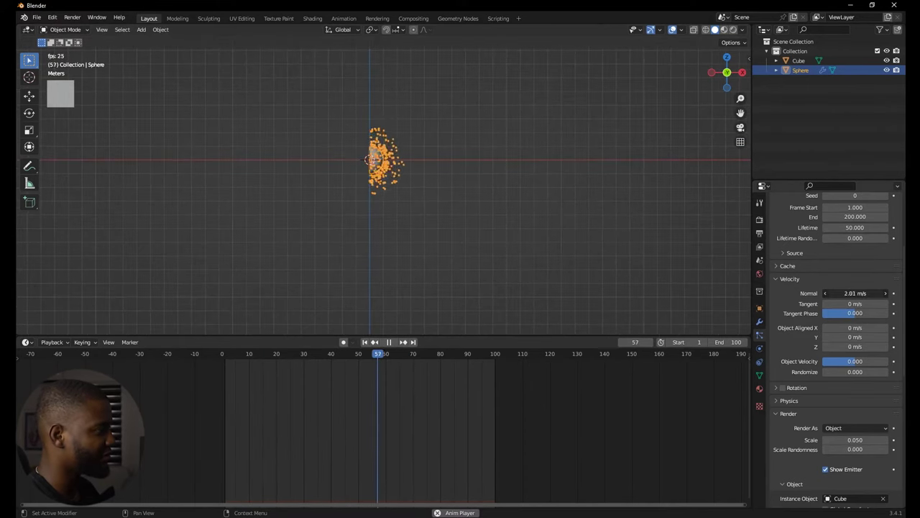
left_click_drag(837, 290, 842, 290)
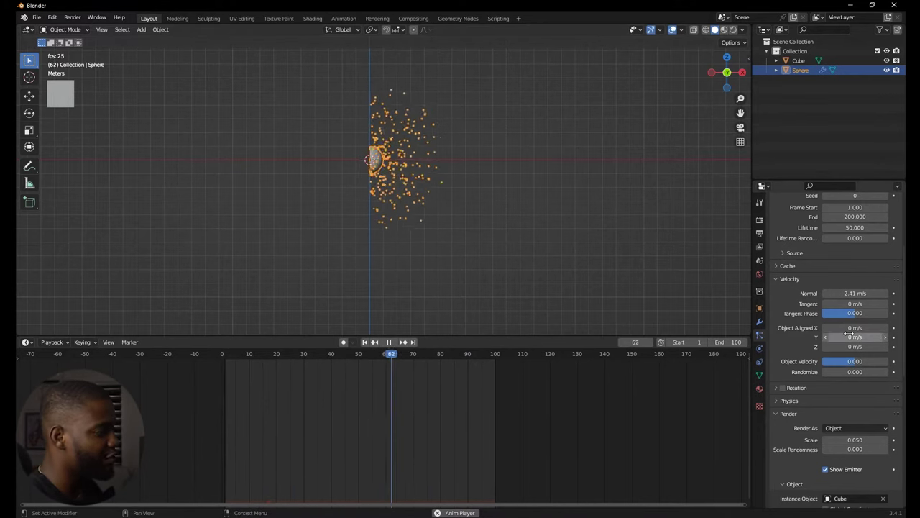
Step: Set the particles' Object Aligned X velocity to 3.91 m/s
left_click_drag(842, 330, 855, 329)
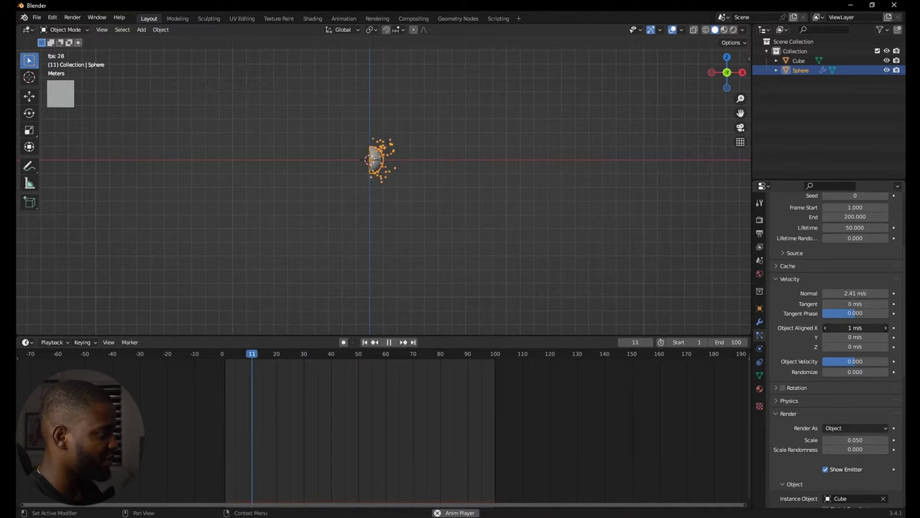
left_click_drag(856, 328, 890, 328)
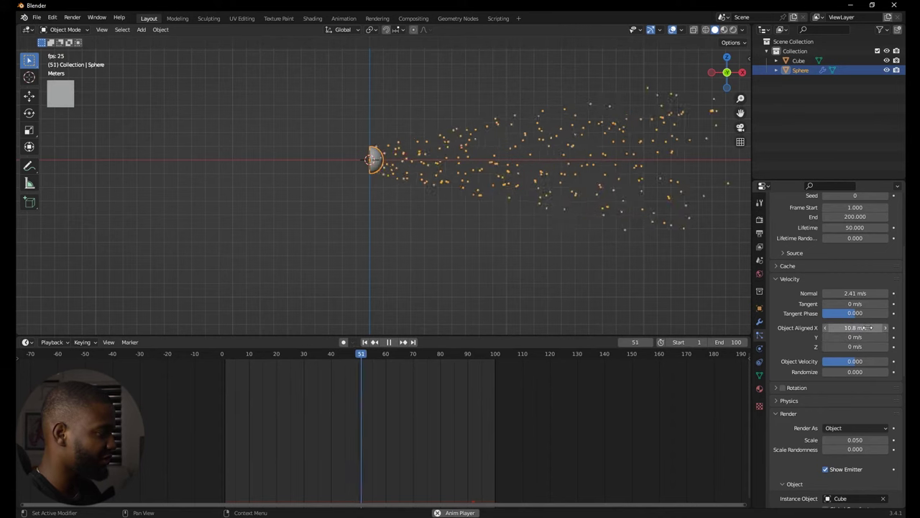
left_click_drag(849, 328, 817, 327)
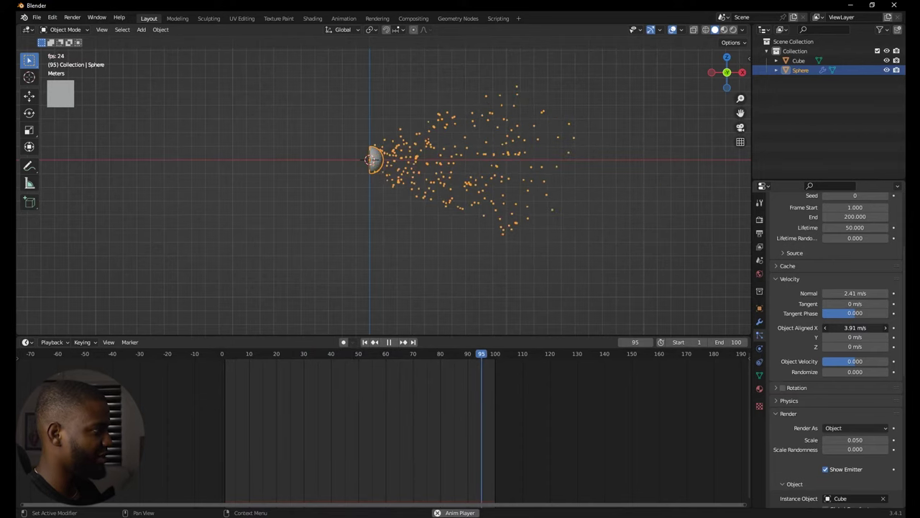
Step: Set the particle emission number to 10000 and view the stream with the emitter deselected
scroll(402, 216, "down", 5)
scroll(426, 181, "up", 4)
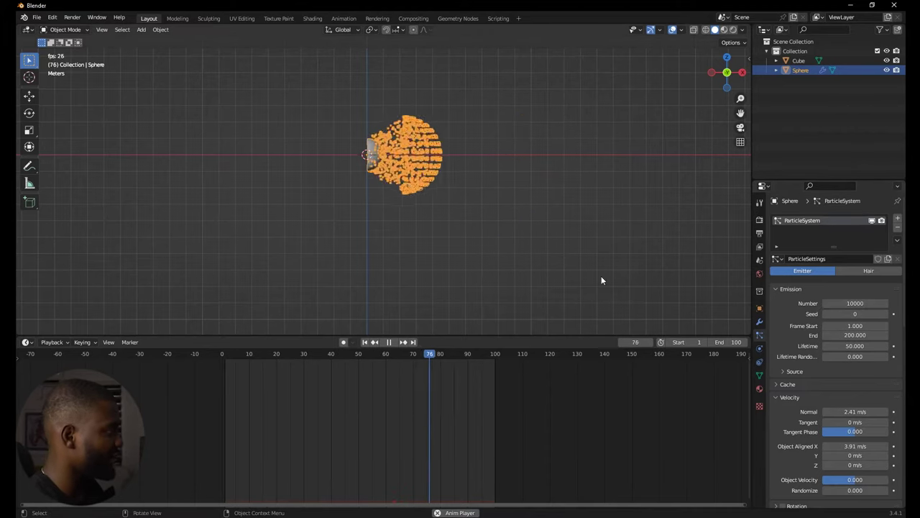
left_click(496, 194)
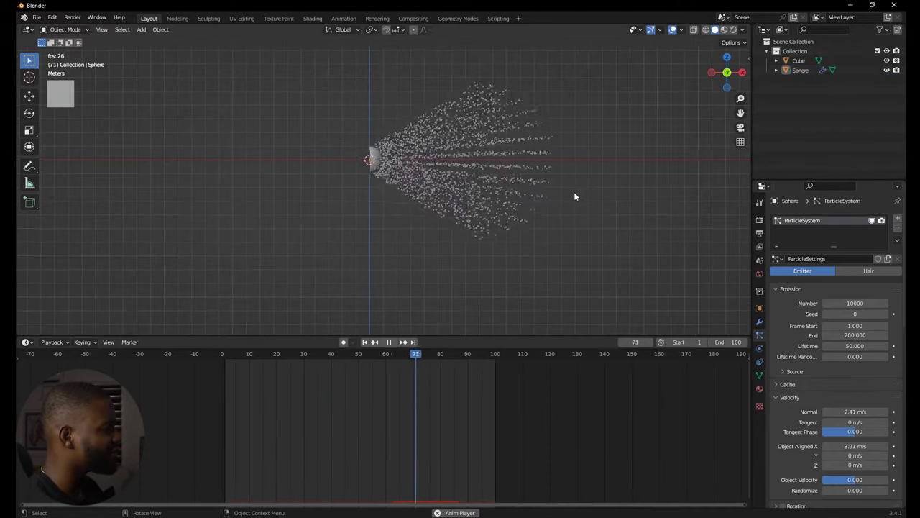
mouse_move(575, 194)
middle_mouse_down()
mouse_move(483, 207)
mouse_move(468, 219)
mouse_move(497, 186)
middle_mouse_up()
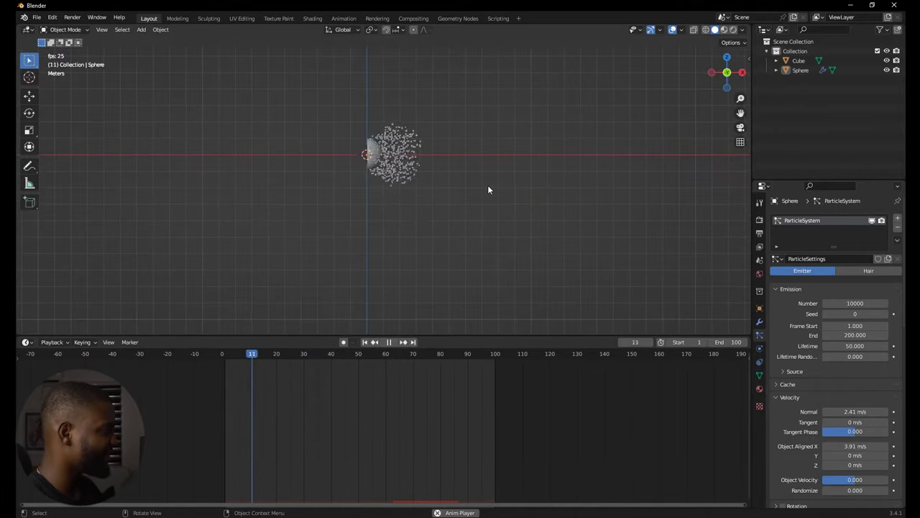
mouse_move(481, 177)
middle_mouse_down()
mouse_move(462, 180)
mouse_move(440, 202)
mouse_move(435, 193)
middle_mouse_up()
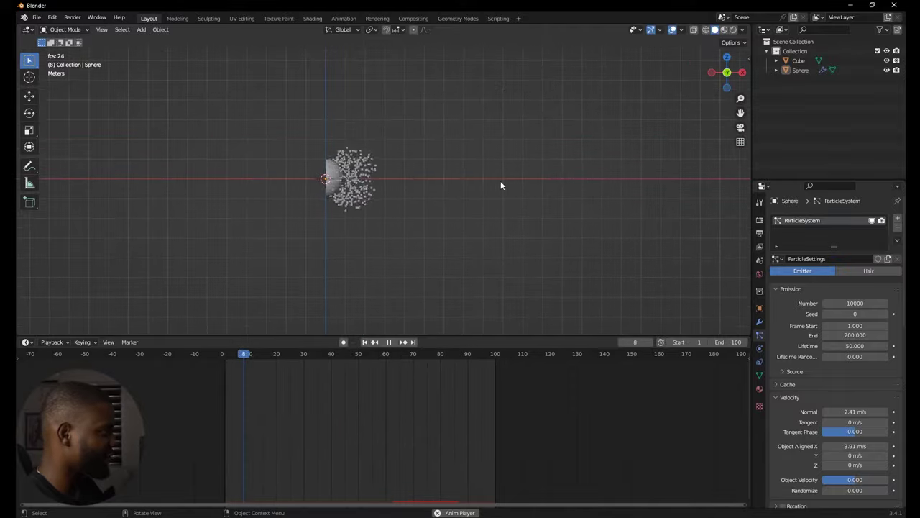
Step: Select the half sphere again, set its particle velocity Randomize to 0.430 and inspect the stream up close
left_click(395, 155)
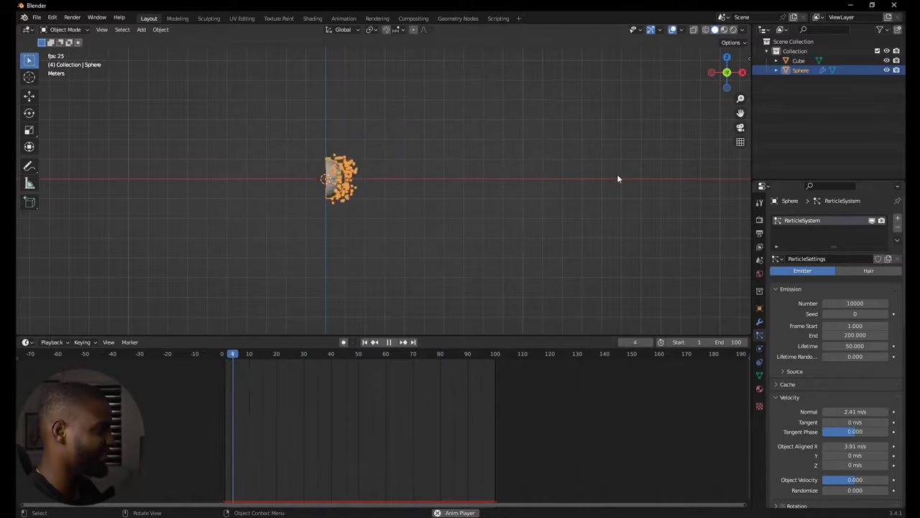
scroll(827, 316, "down", 4)
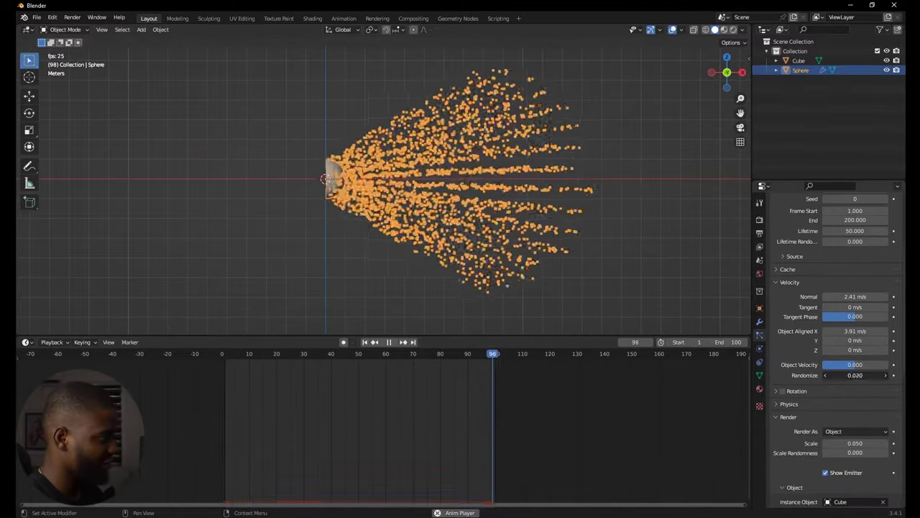
left_click_drag(852, 374, 877, 374)
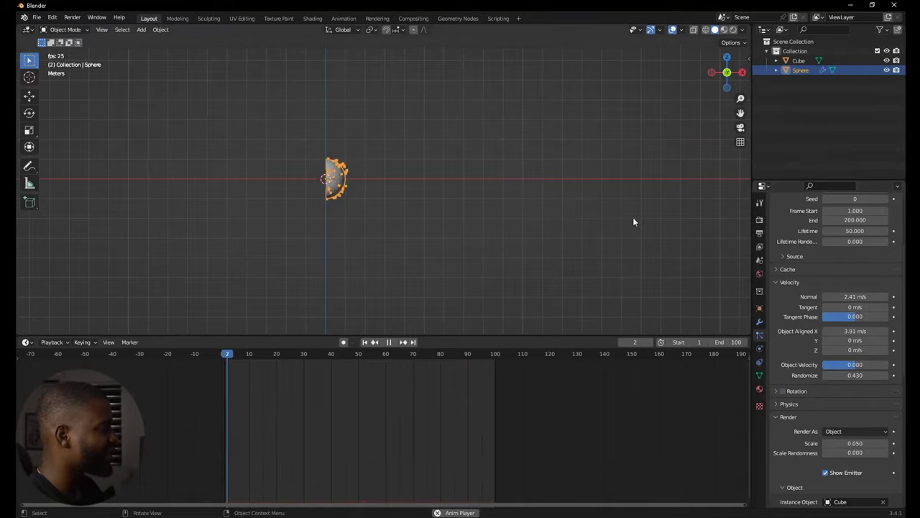
left_click(654, 225)
scroll(654, 225, "up", 5)
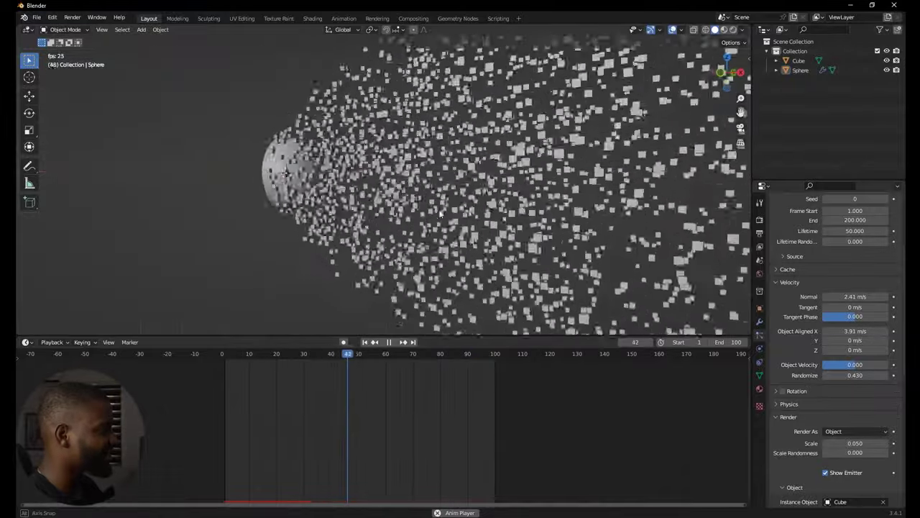
Step: Scale down the source cube to shrink the emitted particles, and inspect them during playback
scroll(359, 184, "down", 8)
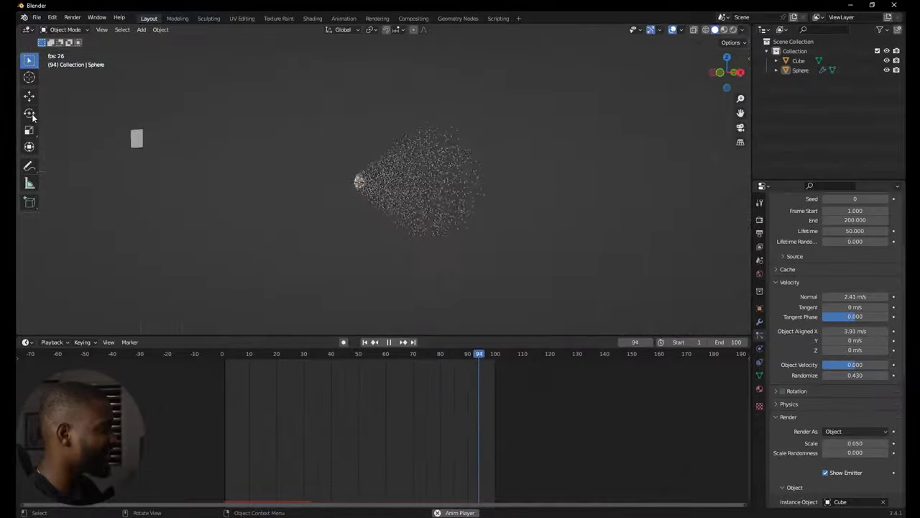
left_click(144, 139)
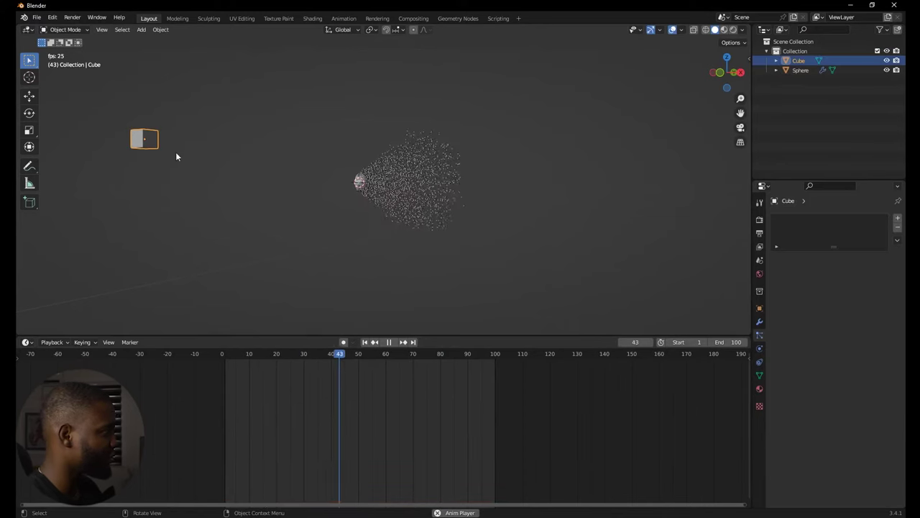
key("s")
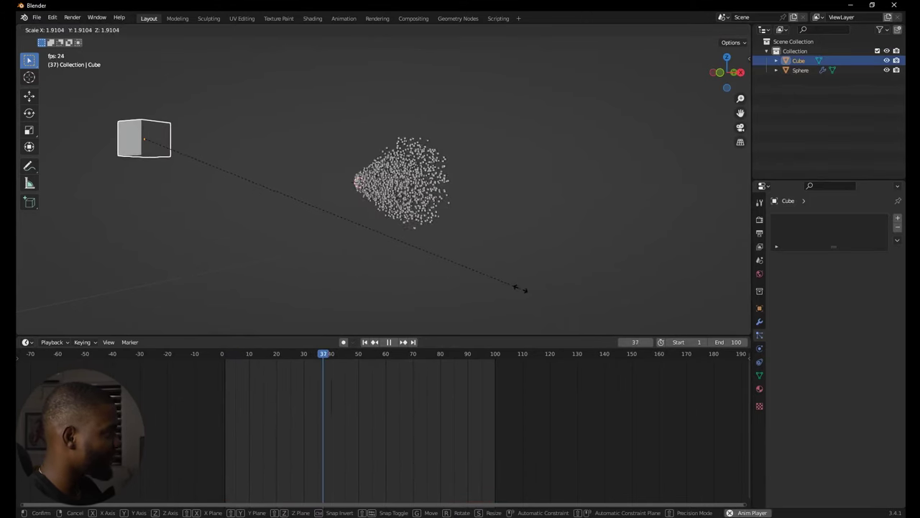
left_click(298, 228)
scroll(351, 205, "up", 4)
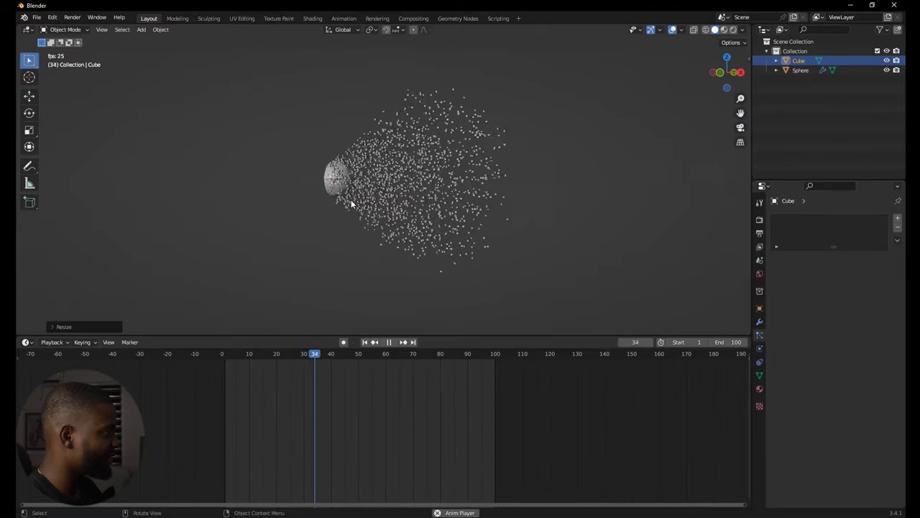
middle_click_drag(384, 212, 416, 221)
scroll(247, 180, "down", 5)
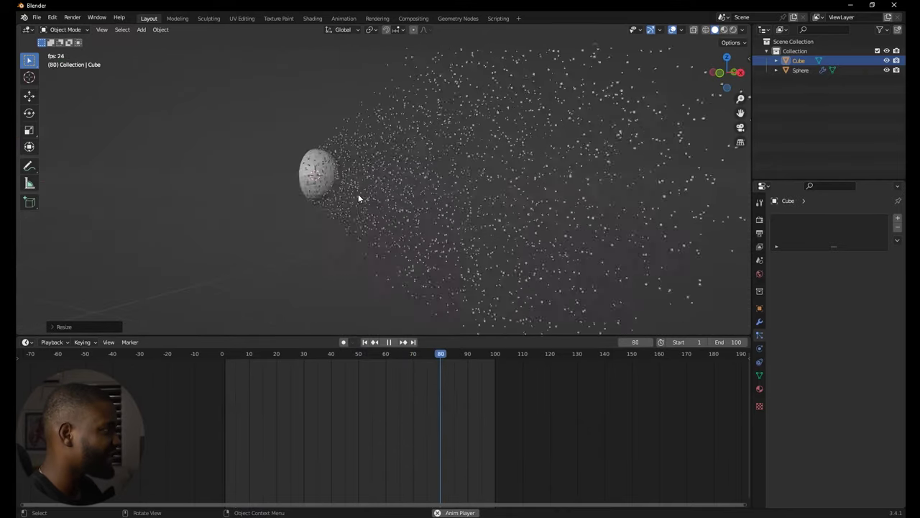
middle_click_drag(348, 195, 404, 225)
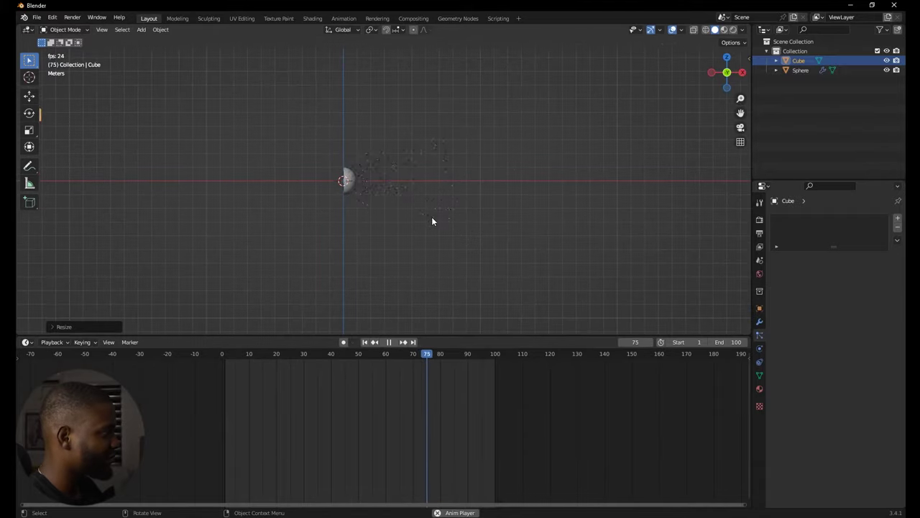
Step: Return to the first frame, scale down the half-sphere emitter and play the animation to frame 86
left_click(431, 218)
key("space")
key("shift+Left")
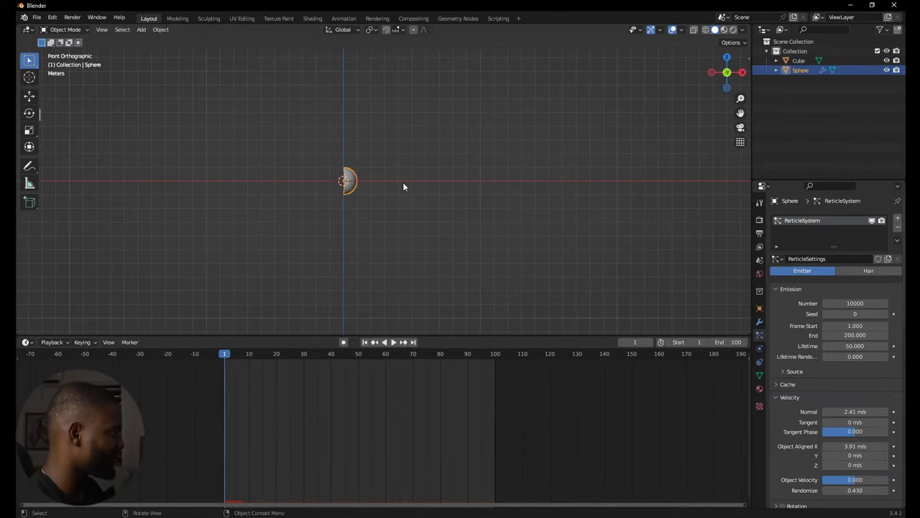
scroll(393, 186, "up", 3)
key("s")
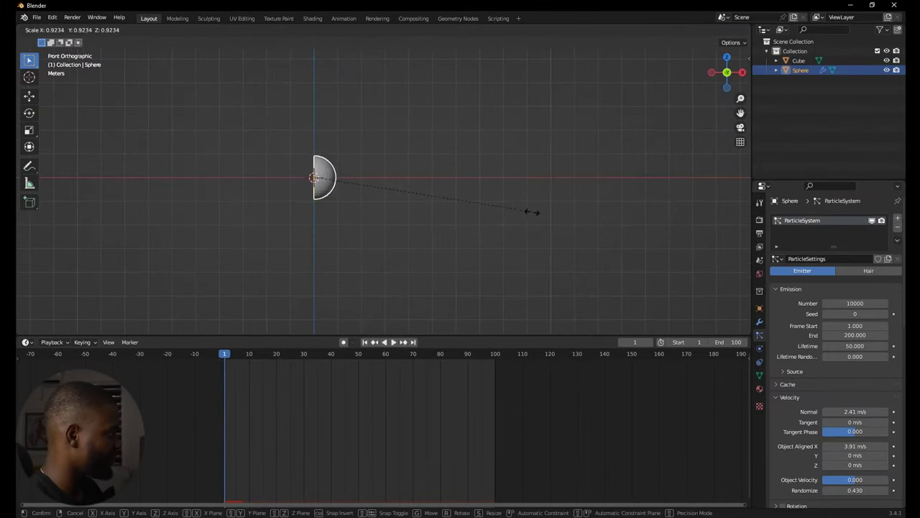
left_click(424, 195)
key("space")
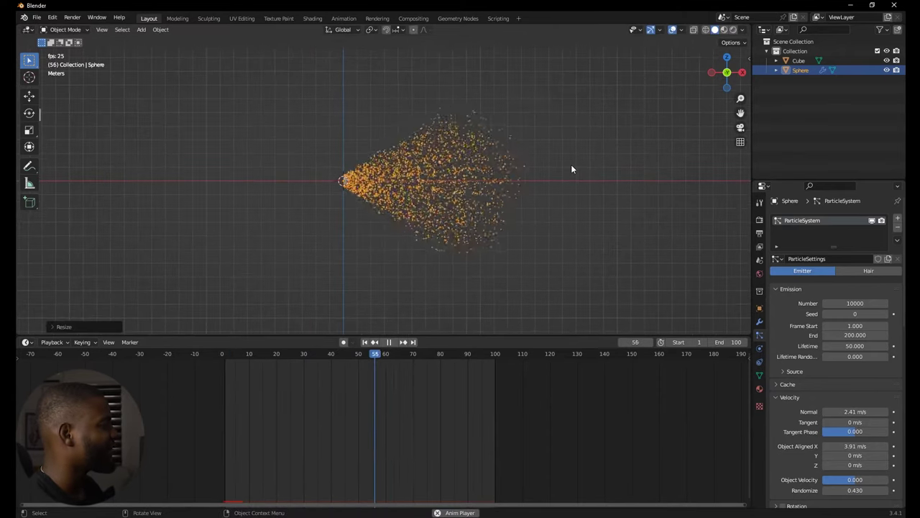
key("space")
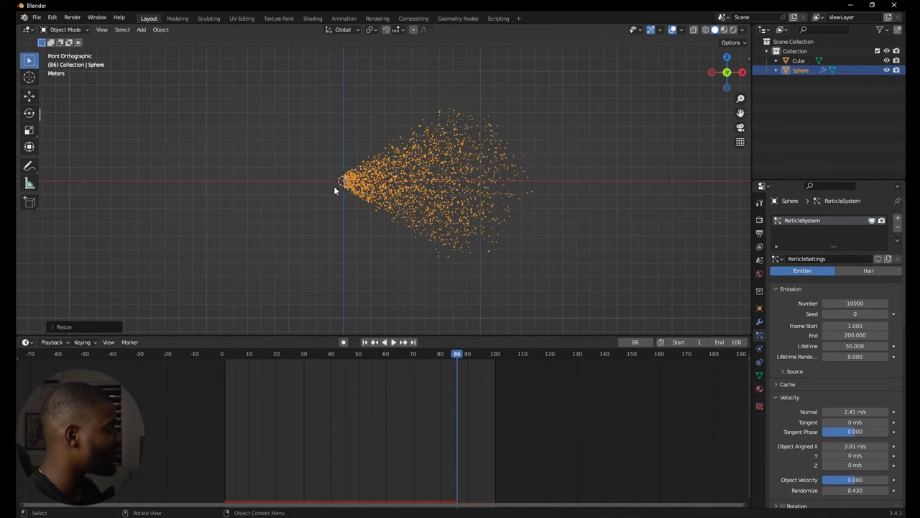
Step: Add a cube at the emitter and stretch it taller along the Z axis
key("shift+a")
mouse_move(328, 192)
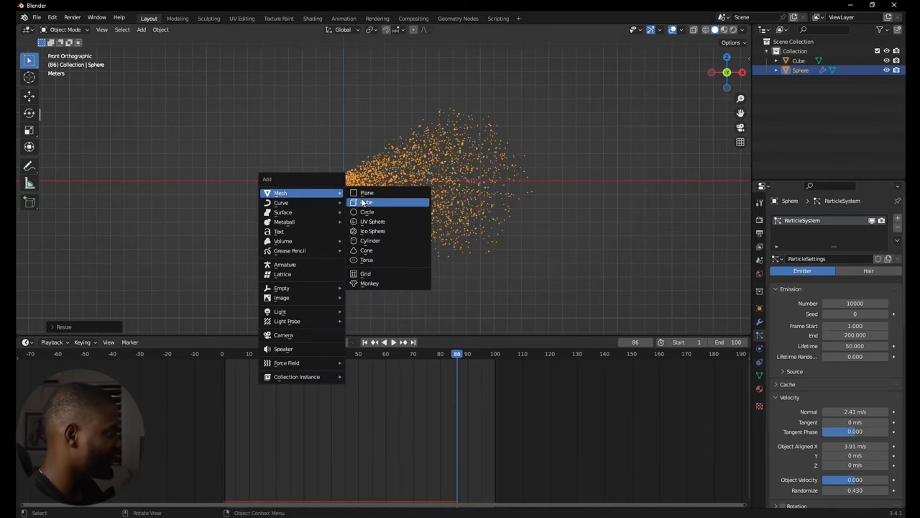
left_click(364, 202)
scroll(428, 210, "up", 2)
key("s")
key("z")
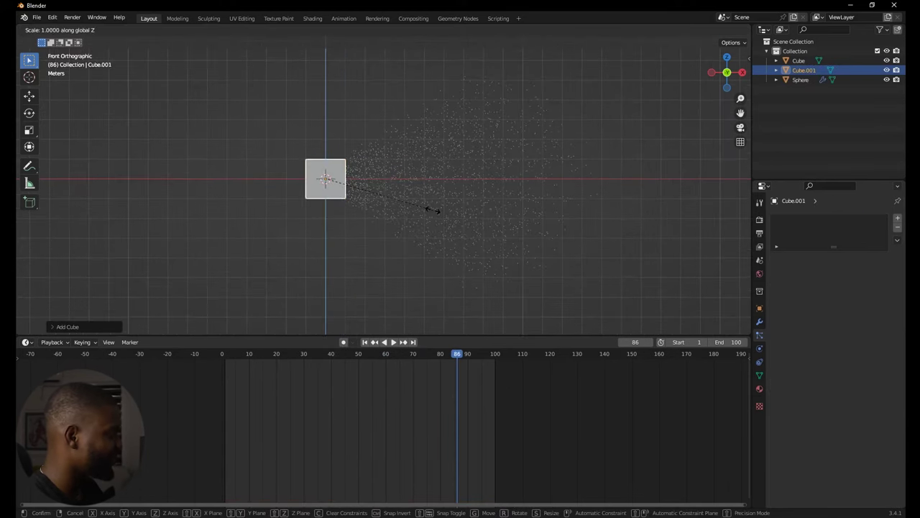
left_click(460, 296)
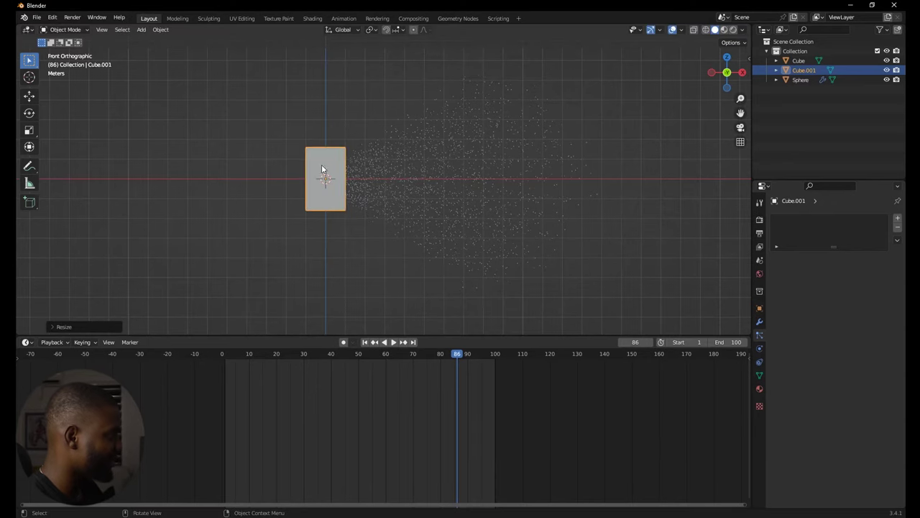
Step: Move the new block about 1 m along negative X so it sits behind the half-sphere emitter
middle_click_drag(351, 188, 388, 180)
key("g")
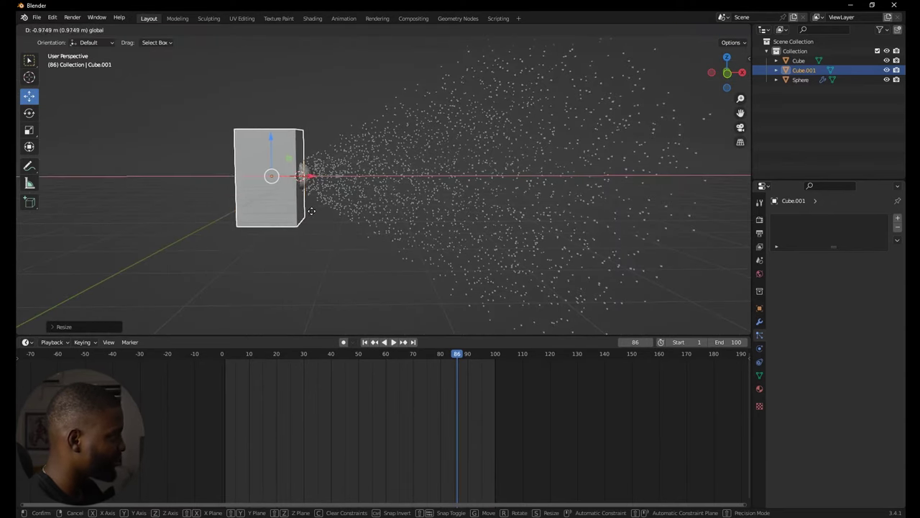
left_click(307, 207)
Step: In front view, duplicate the block and place the copy below the original along Z
scroll(345, 179, "down", 2)
middle_click_drag(346, 178, 315, 191)
key("KP_1")
scroll(349, 197, "down", 4)
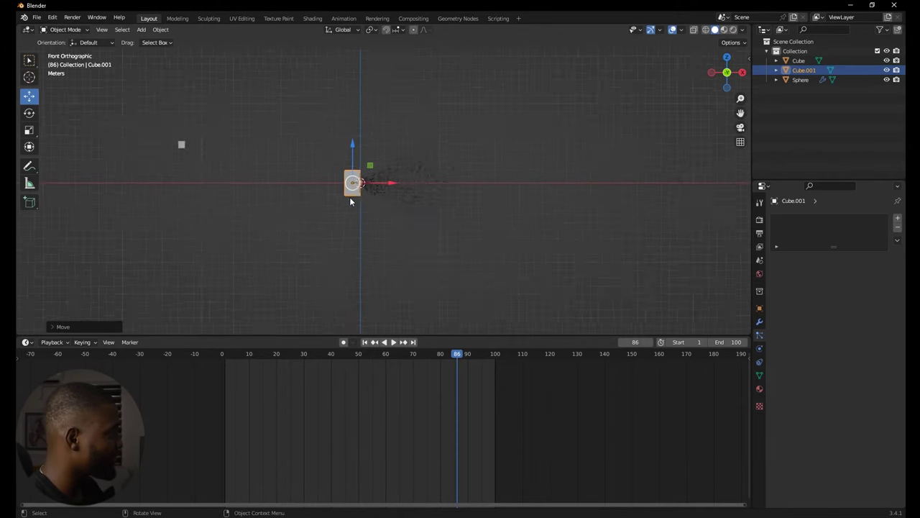
key("shift+d")
key("z")
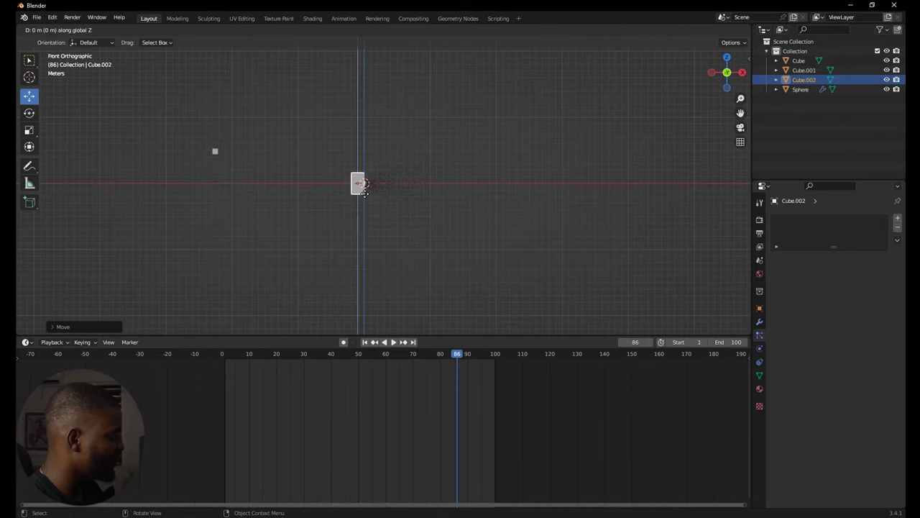
left_click(364, 257)
Step: Enlarge the lower block uniformly and stretch it further along the Z axis
key("s")
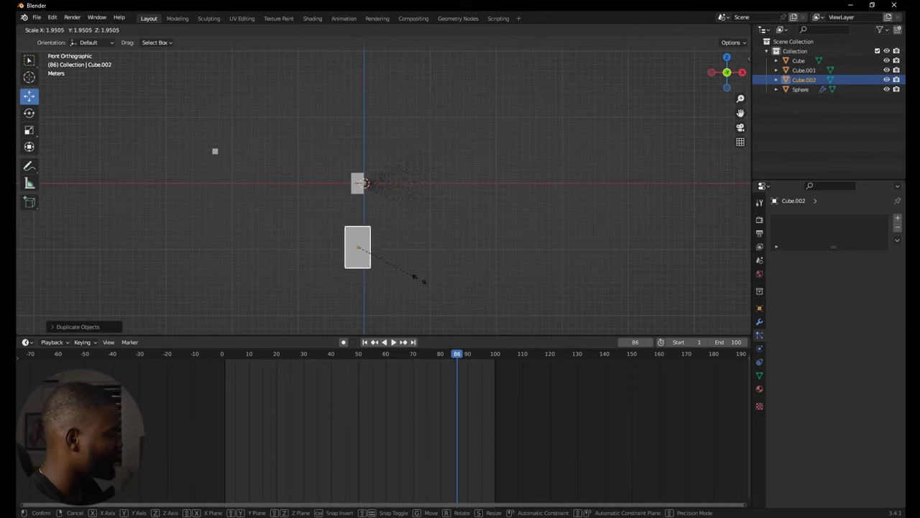
left_click(428, 294)
key("s")
key("z")
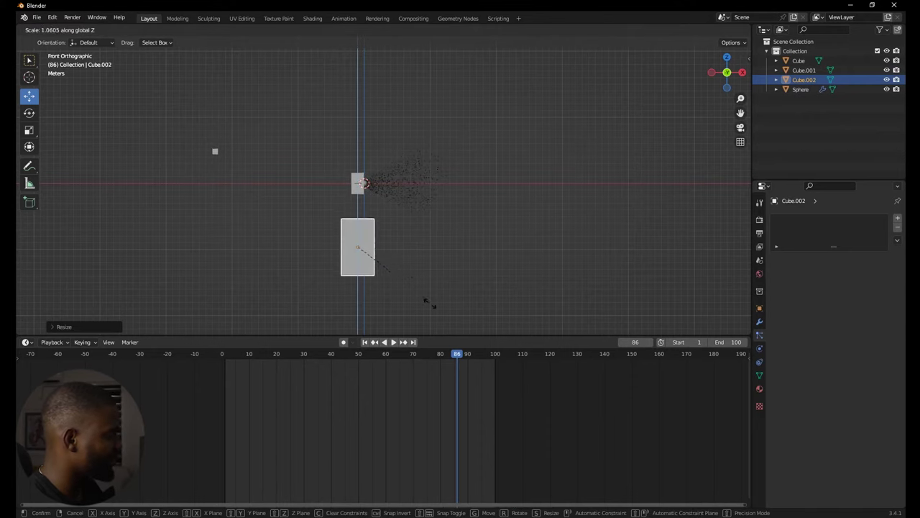
key("z")
key("z")
left_click(468, 308)
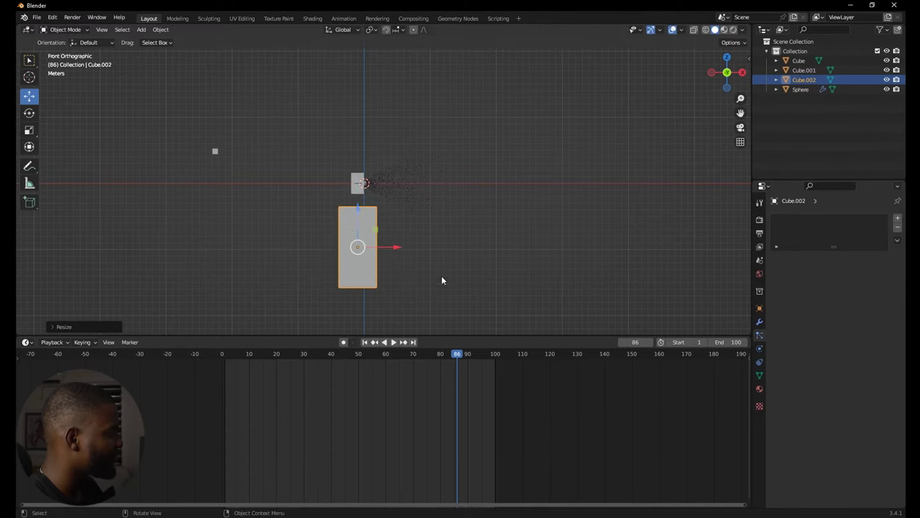
Step: Raise the large lower block along the Z axis until it meets the underside of the smaller block
left_click_drag(361, 223, 361, 200)
scroll(376, 207, "up", 6)
middle_click_drag(352, 164, 413, 121)
Step: Move both blocks together about 0.7 m down along the Z axis so the half sphere sits higher on the upper block
left_click(368, 113)
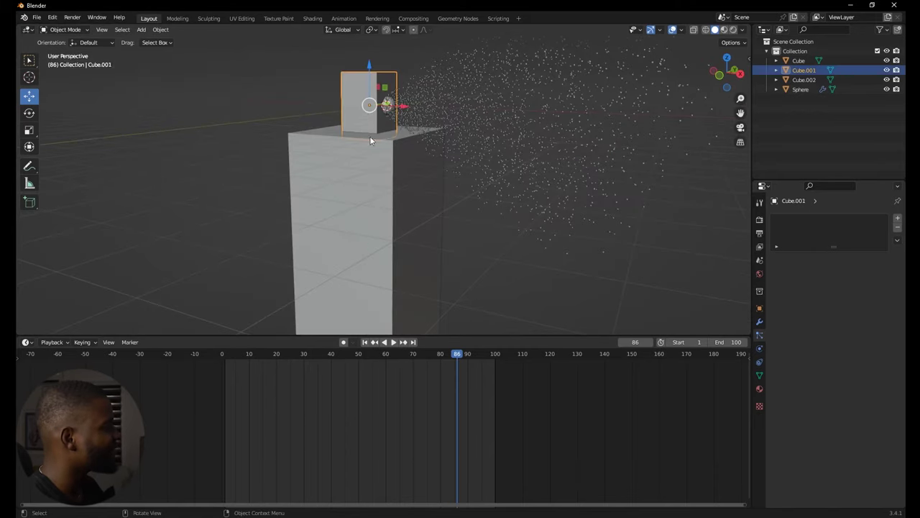
left_click(371, 140, "shift")
key("g")
key("z")
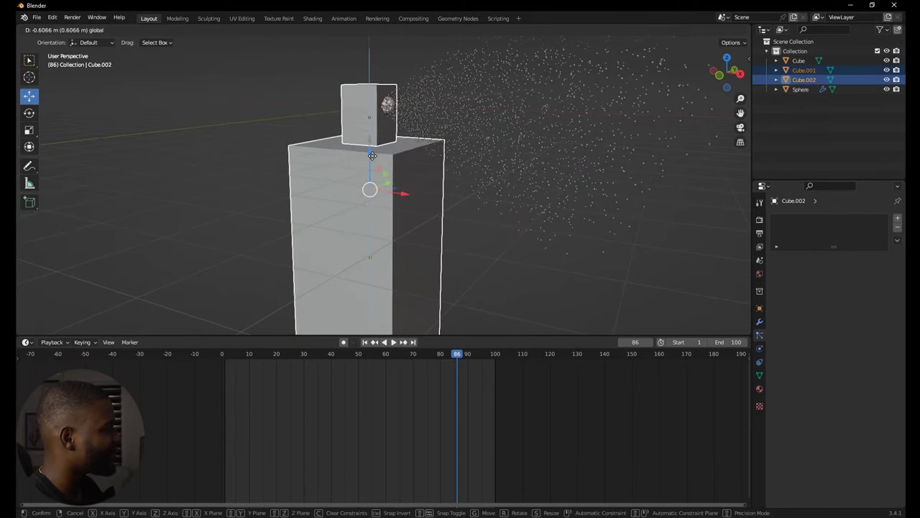
left_click(492, 225)
left_click(492, 225)
Step: Insert a single keyframe on the upper block's Z location at frame 1
middle_click_drag(492, 225, 314, 247)
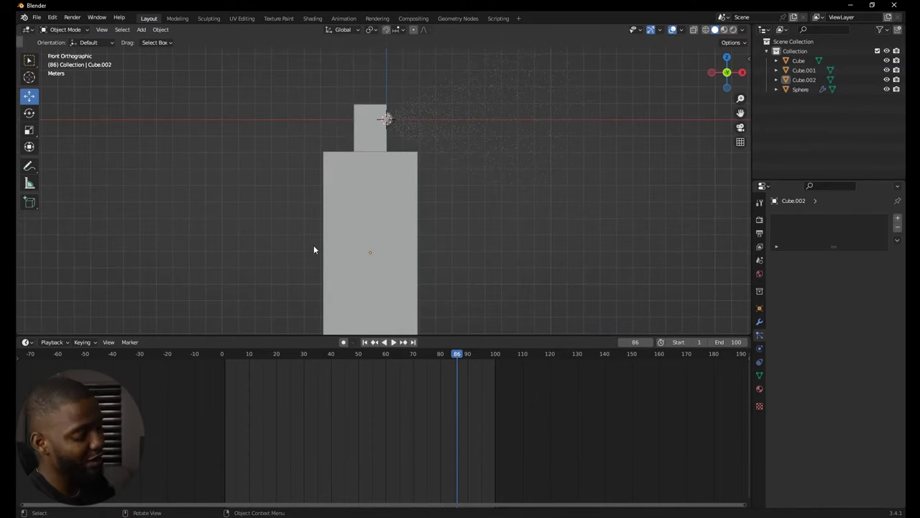
key("shift+Left")
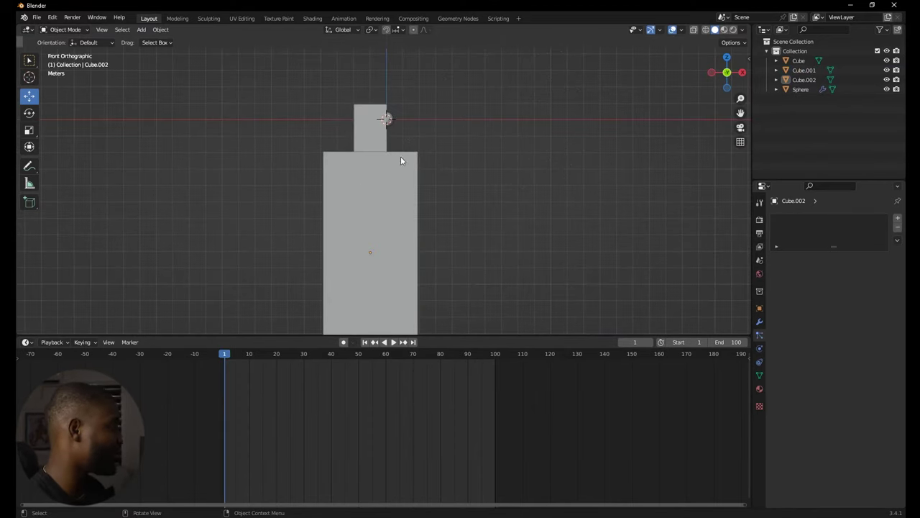
middle_click_drag(400, 156, 341, 198)
left_click(341, 198)
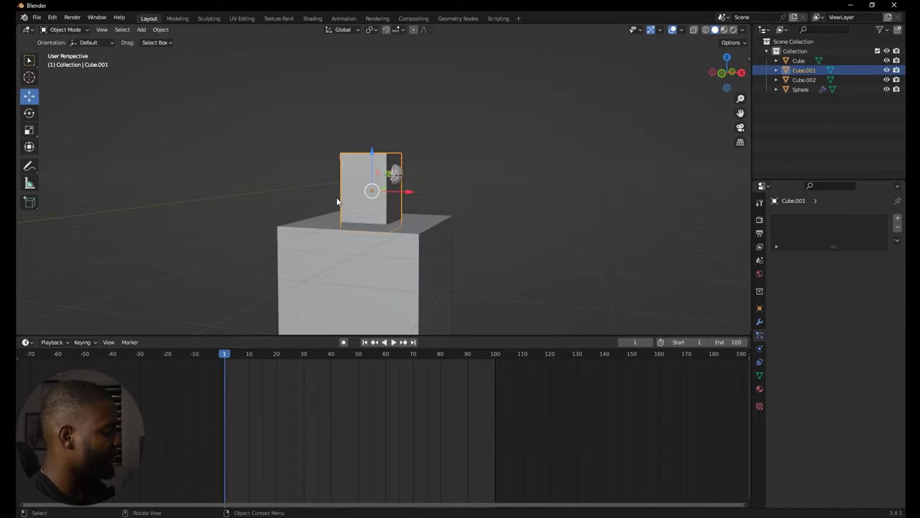
key("n")
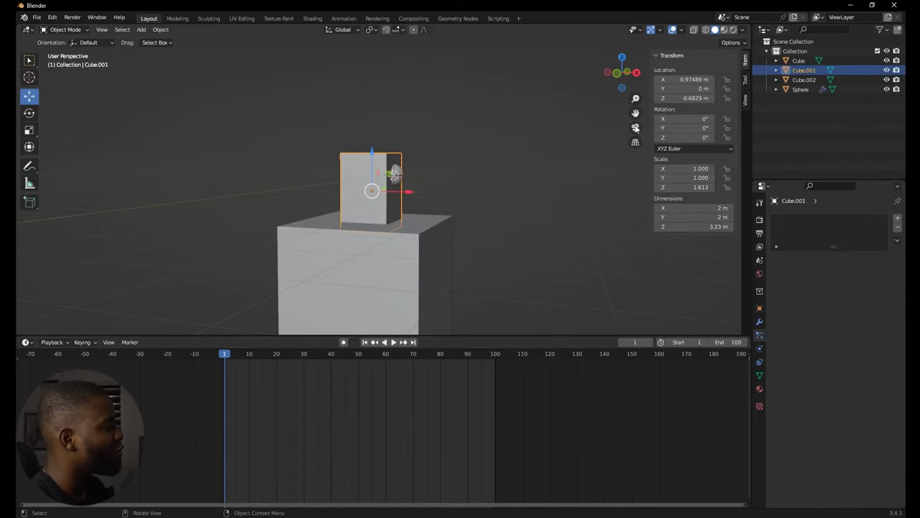
right_click(687, 98)
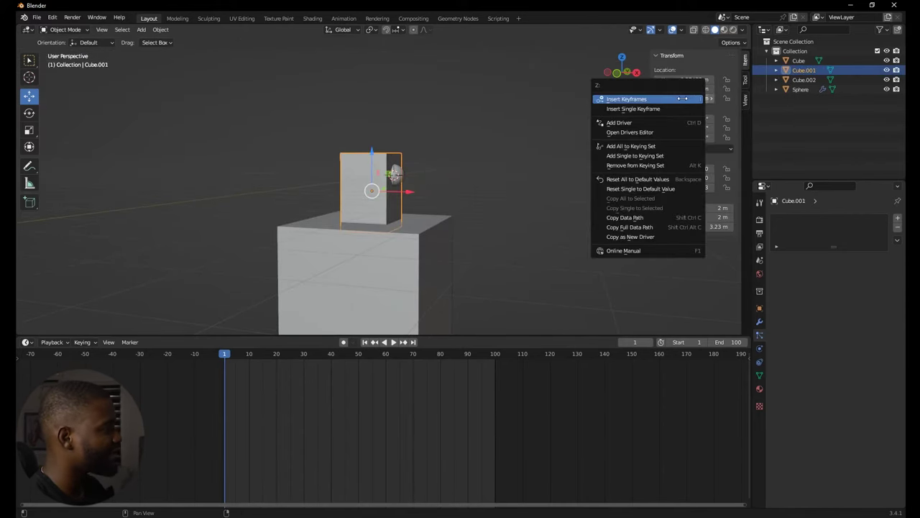
left_click(668, 109)
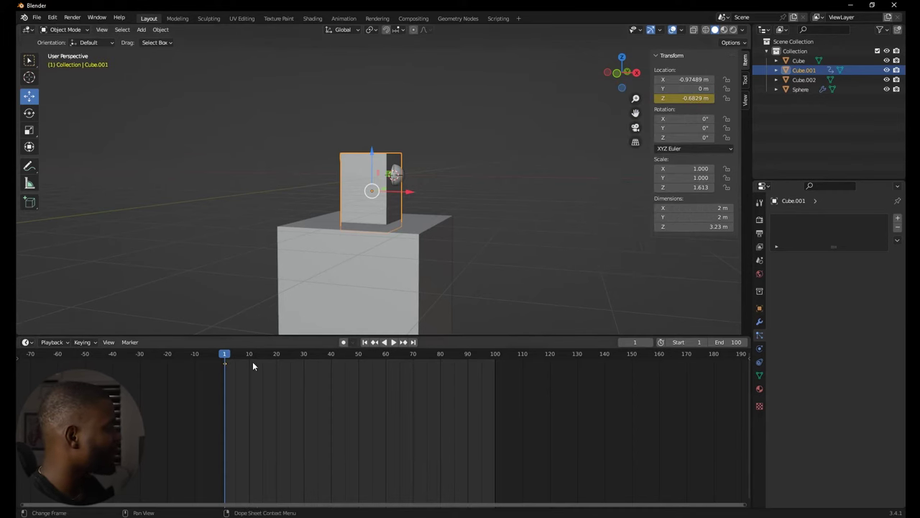
Step: At frame 15, lower the upper block to Z location -1.8329 m and keyframe that value
key("space")
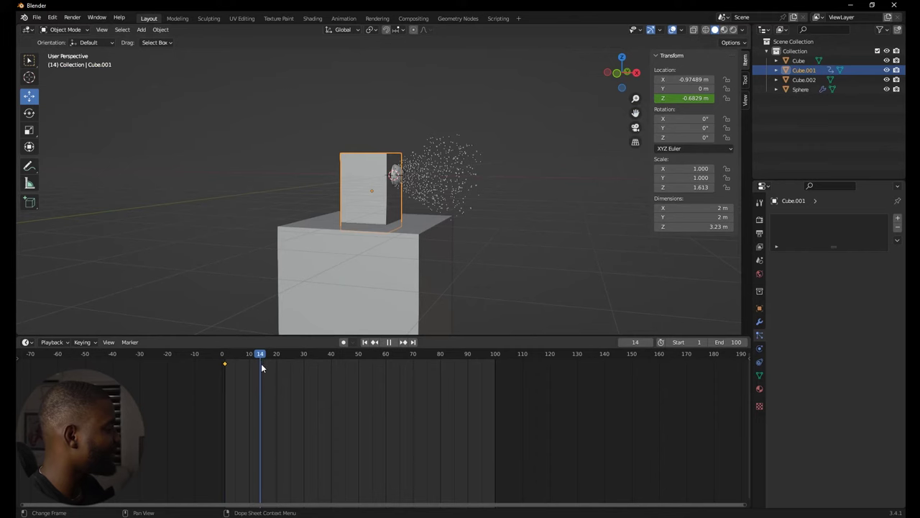
key("space")
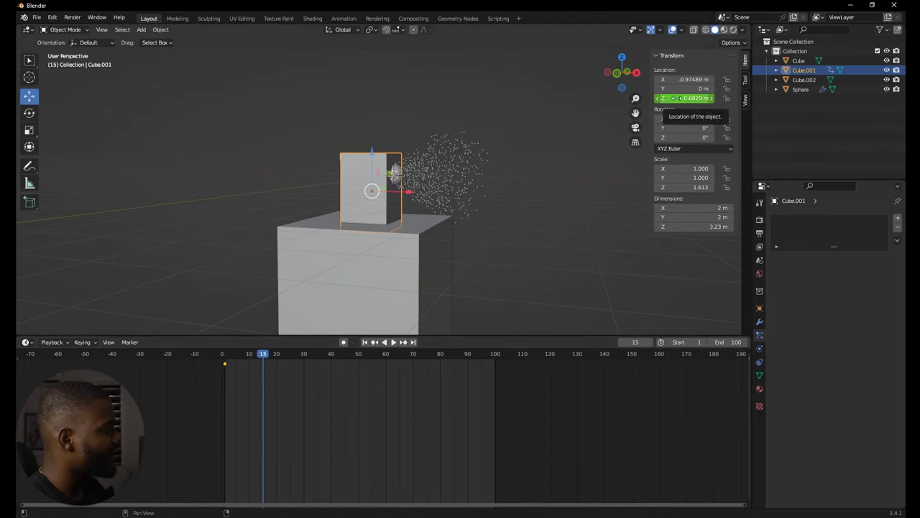
left_click_drag(680, 98, 701, 98)
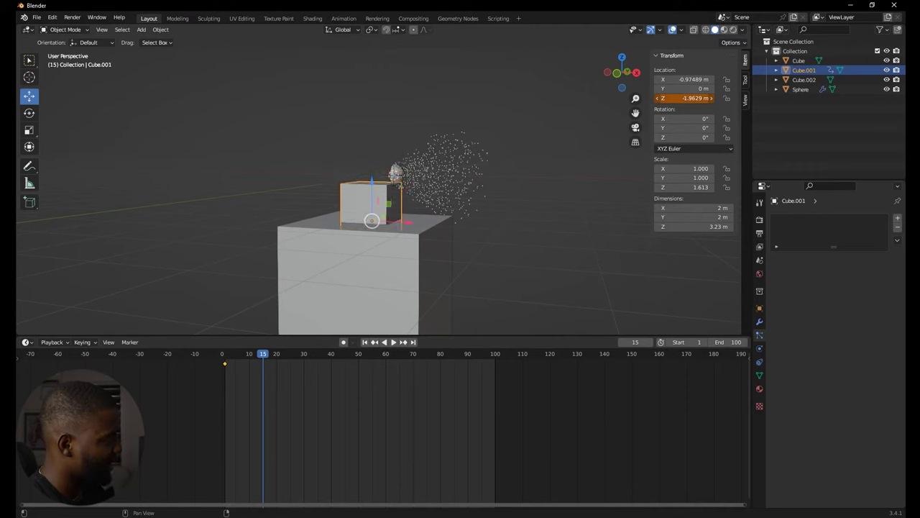
right_click(690, 98)
left_click(691, 96)
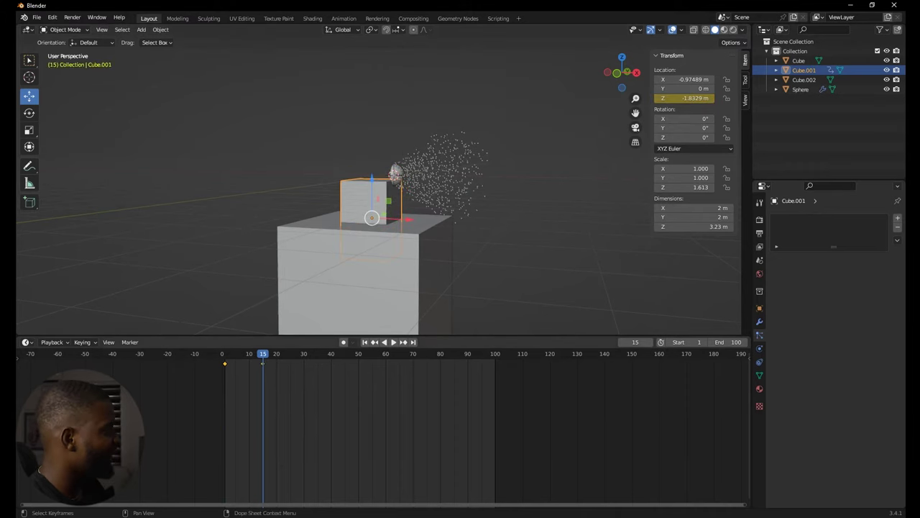
Step: Copy the upper block's frame 1 keyframe to frame 30 so it returns to its starting height
left_click_drag(291, 354, 304, 358)
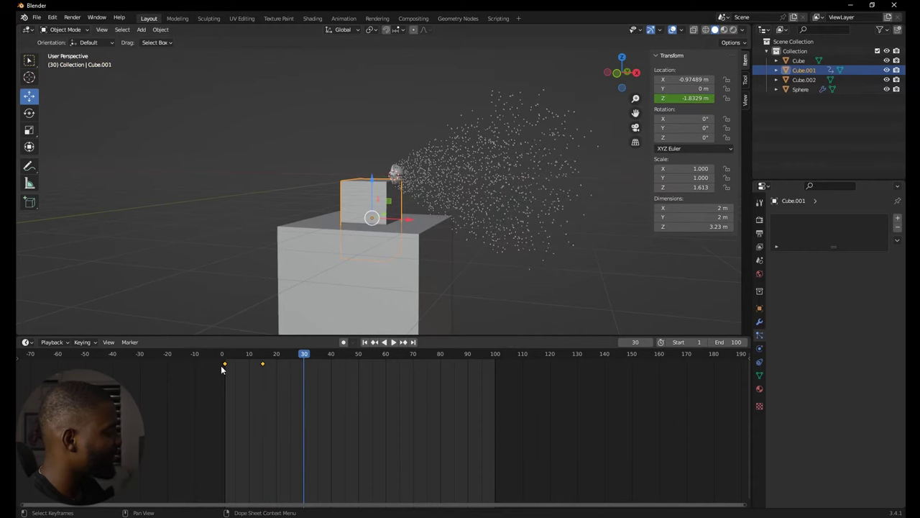
left_click(242, 385)
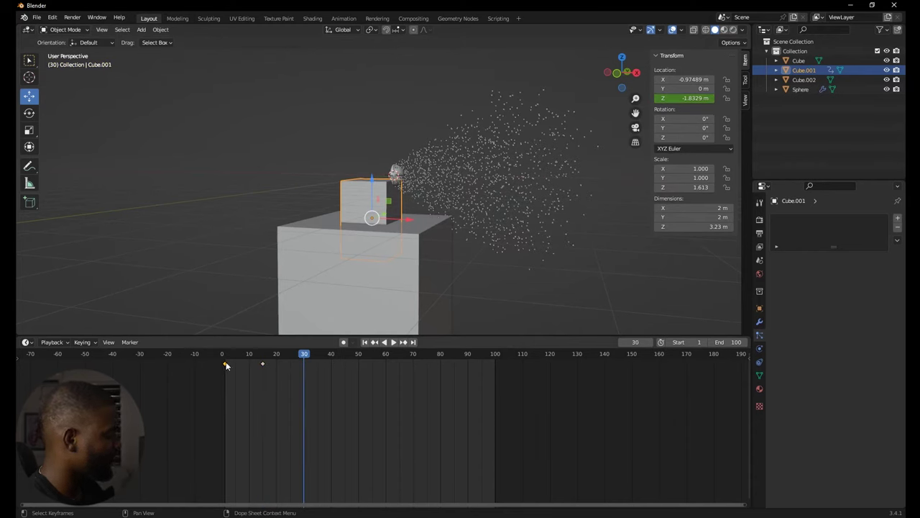
key("ctrl+v")
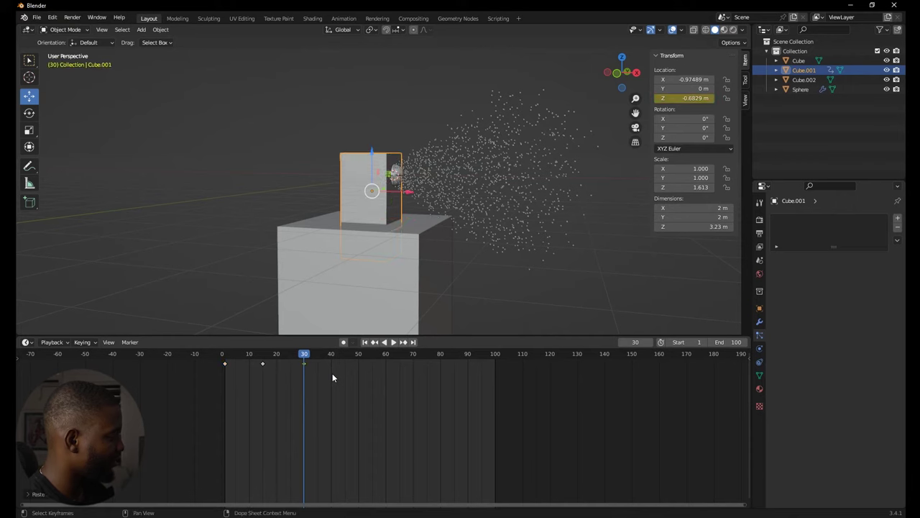
Step: Play the animation from the start to check the upper block's down-and-up movement
key("shift+Left")
key("space")
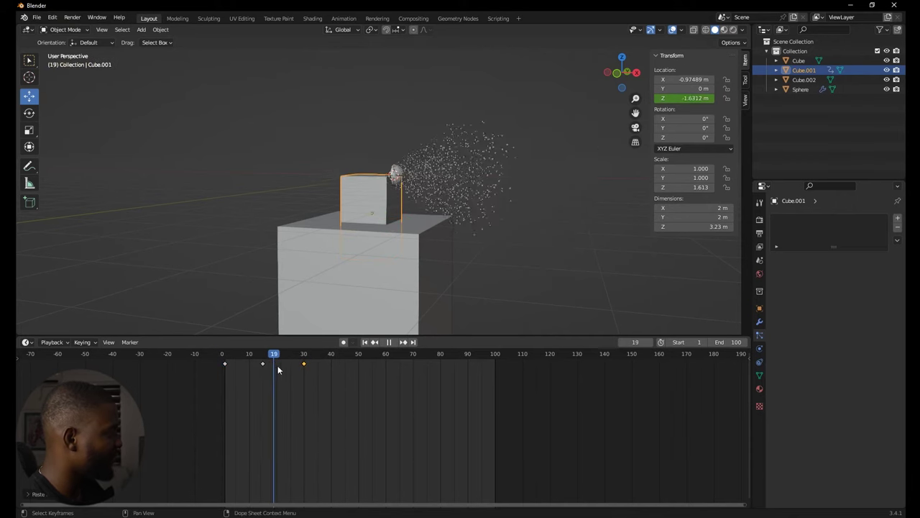
key("space")
left_click_drag(259, 353, 148, 357)
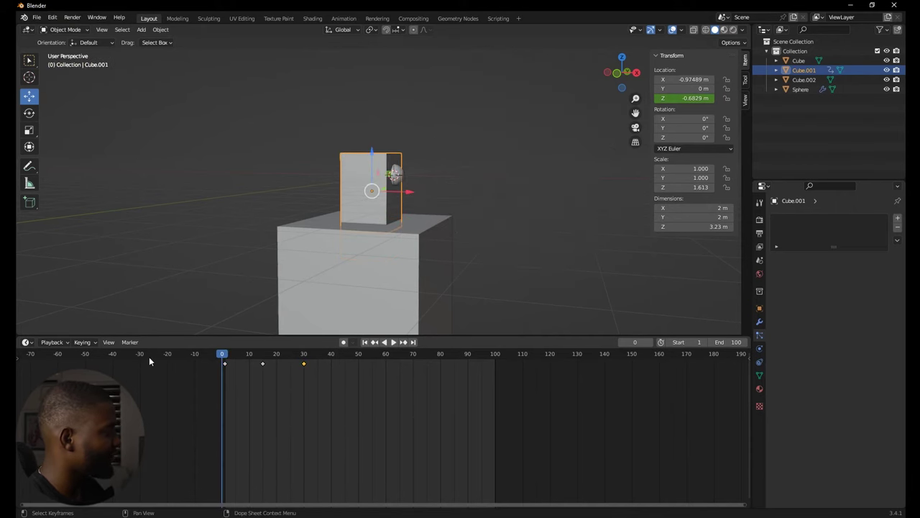
key("space")
key("space")
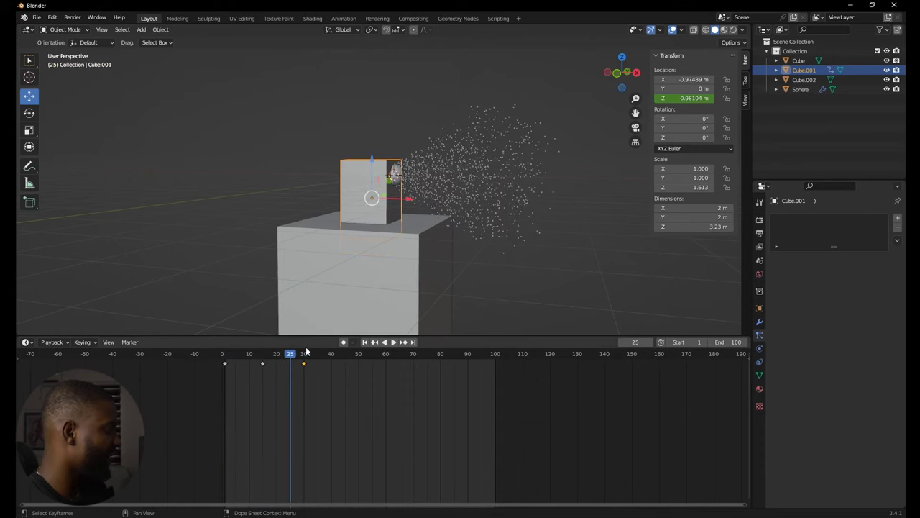
Step: At frame 1, parent the half-sphere emitter to the upper block
key("shift+Left")
scroll(432, 165, "up", 6)
left_click(433, 164)
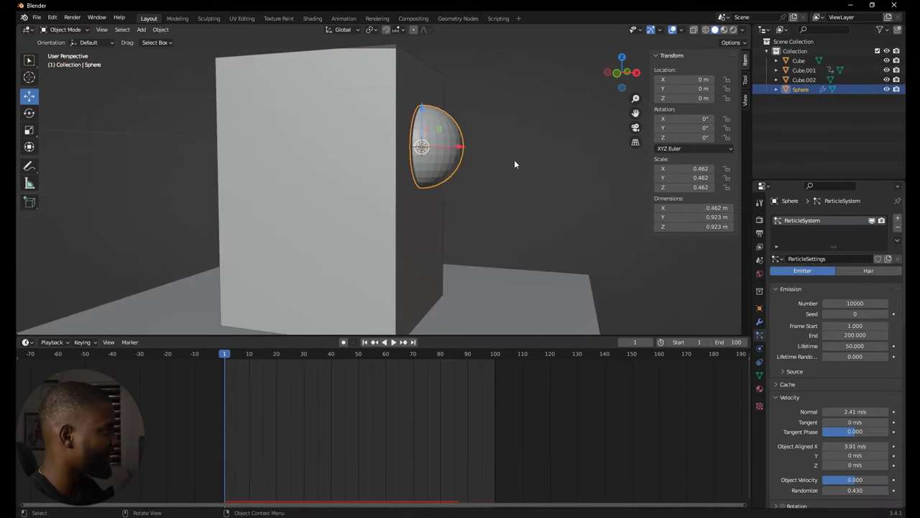
left_click(355, 167, "shift")
left_click(460, 169)
left_click(428, 147)
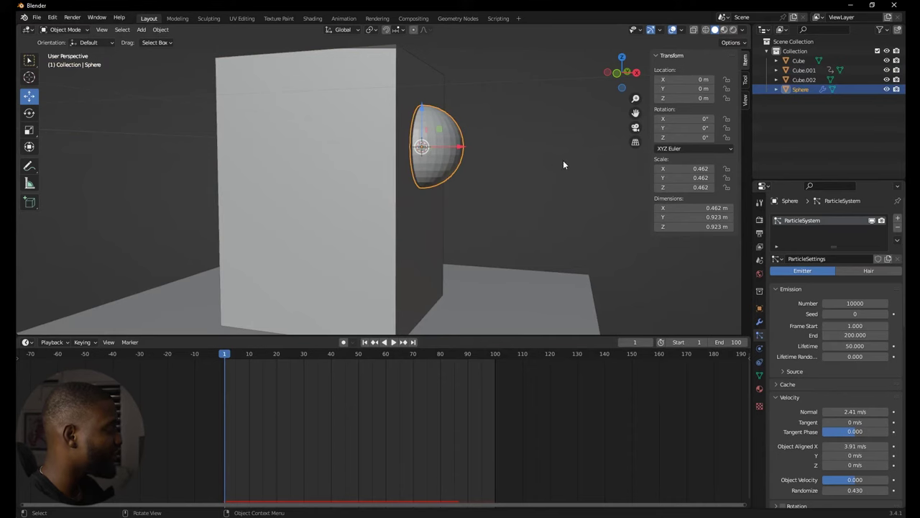
left_click(352, 144, "shift")
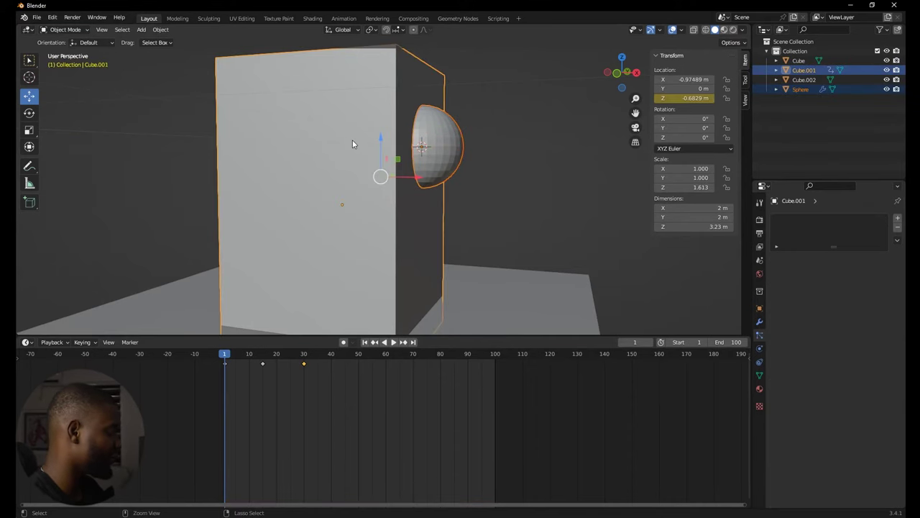
key("ctrl+p")
left_click(352, 141)
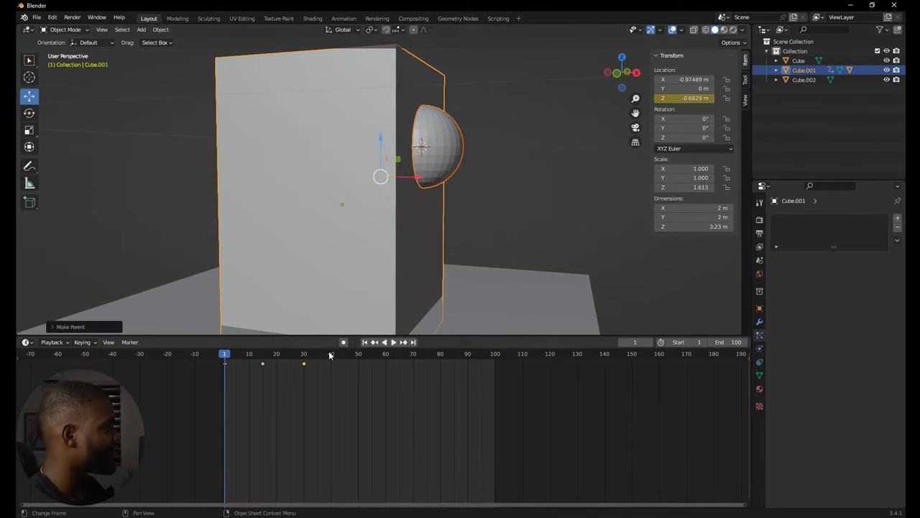
Step: Play the animation from several angles to check how the emitter and its particles follow the upper block
key("space")
scroll(507, 211, "down", 8)
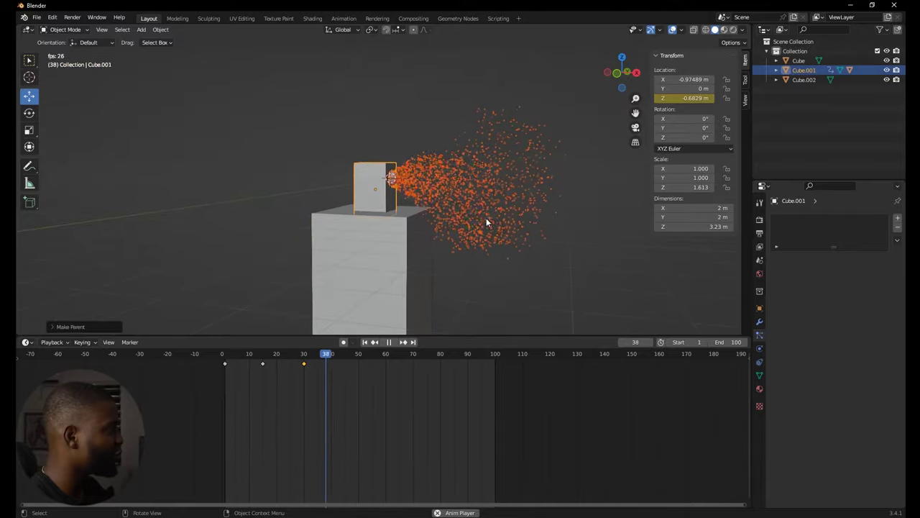
left_click(261, 150)
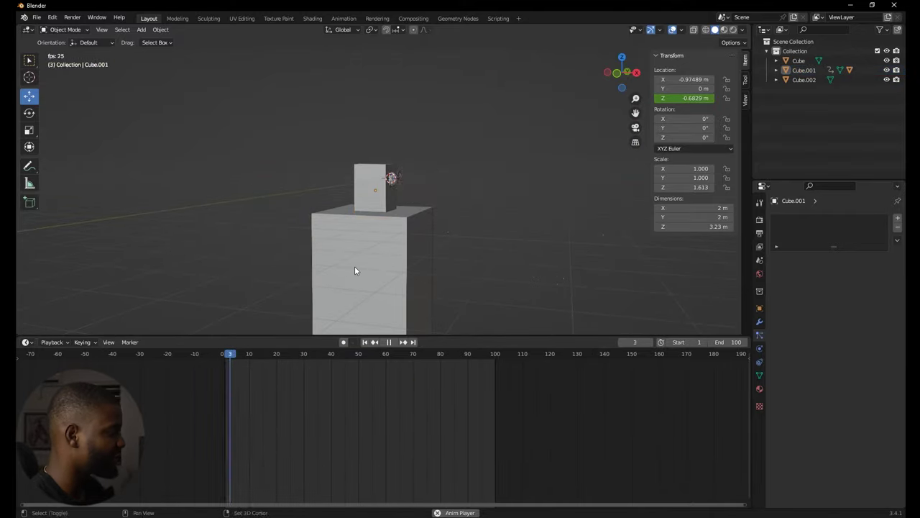
scroll(355, 270, "up", 4)
middle_click_drag(527, 205, 481, 208)
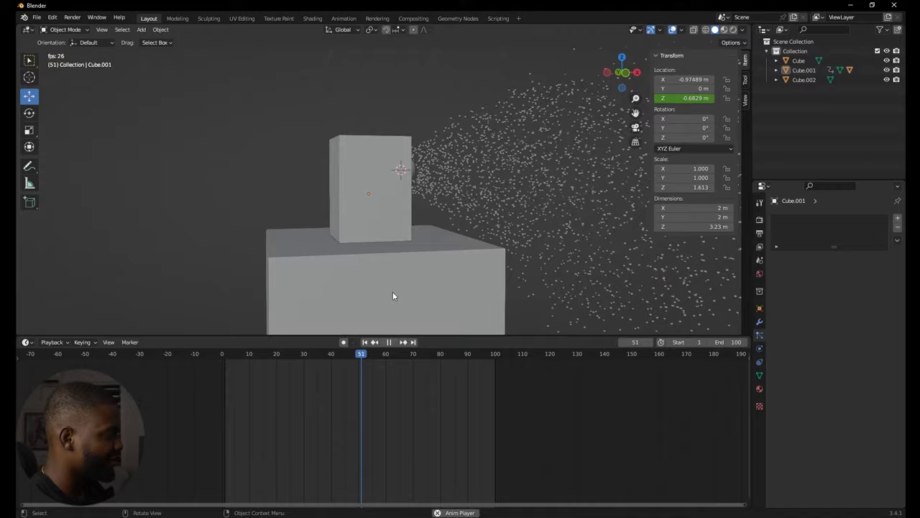
middle_click_drag(393, 291, 374, 256)
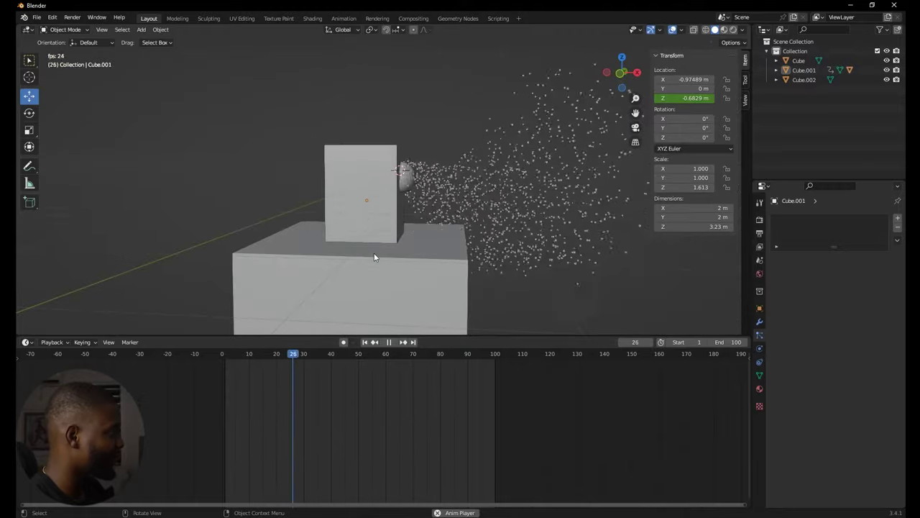
key("Escape")
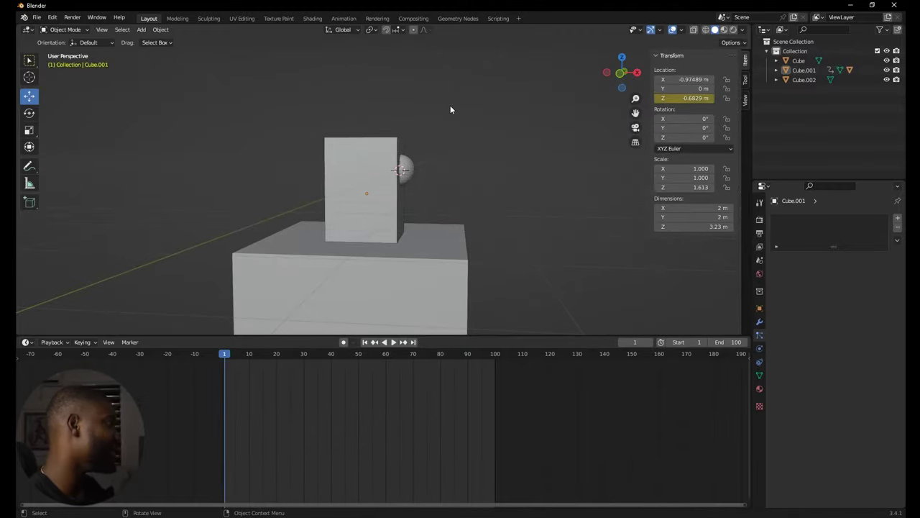
Step: Preview the upper block's drop up to frame 11 and set the half sphere's particle emission Frame Start to 11
left_click(405, 169)
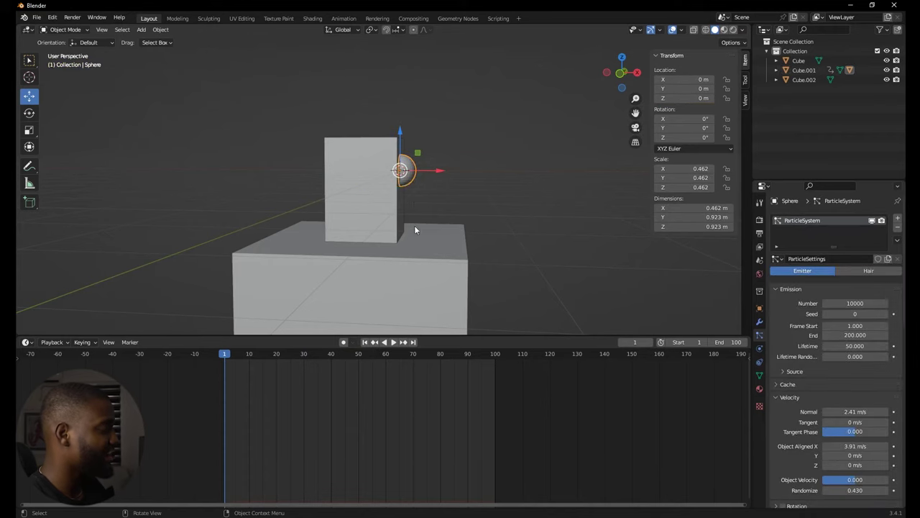
left_click(381, 161)
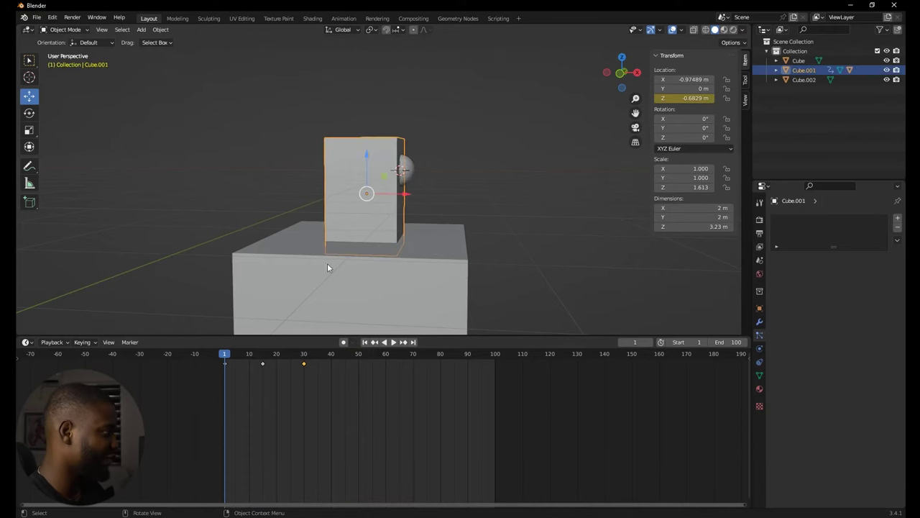
key("space")
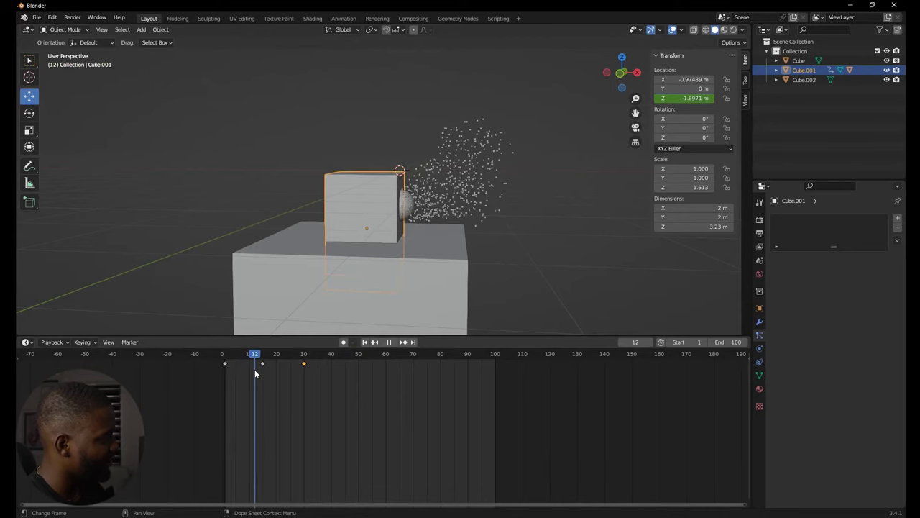
left_click(252, 371)
key("space")
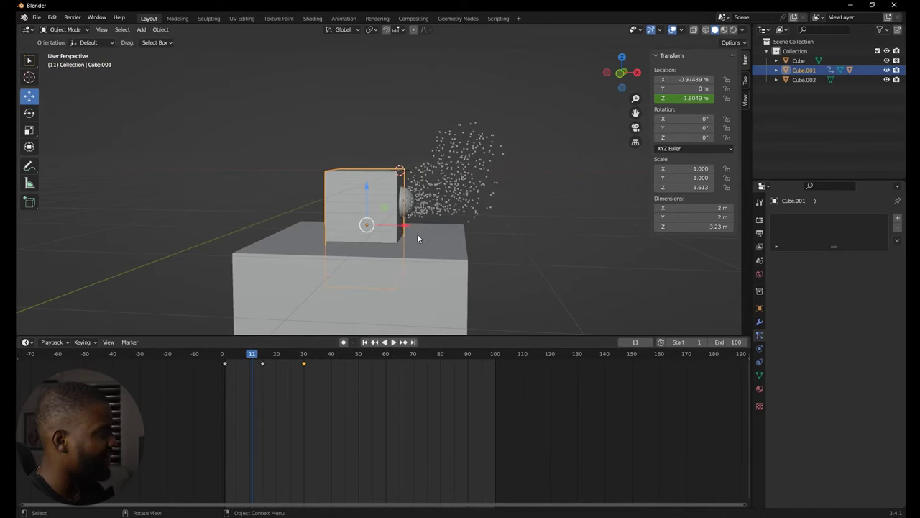
left_click(408, 198)
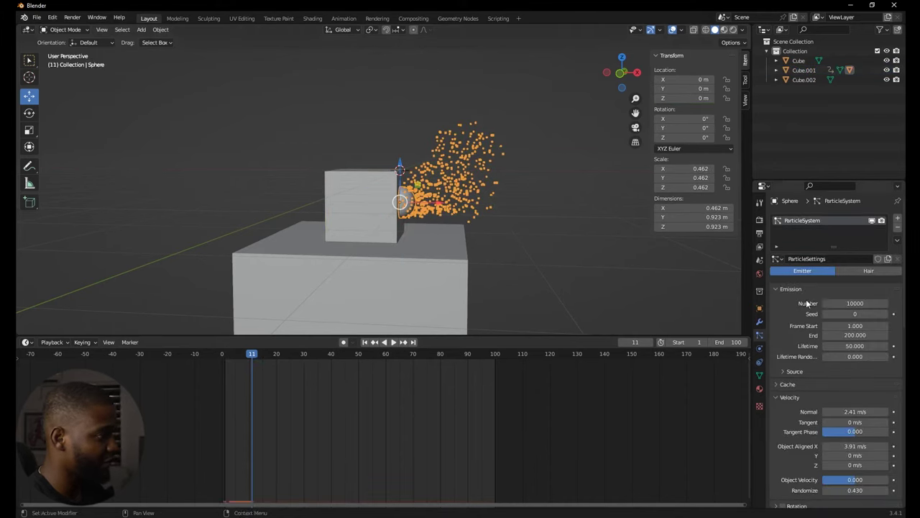
left_click(851, 324)
type("11")
key("Return")
Step: Play the animation from frame 1 to check the timing of the particle emission against the block's movement
key("shift+Left")
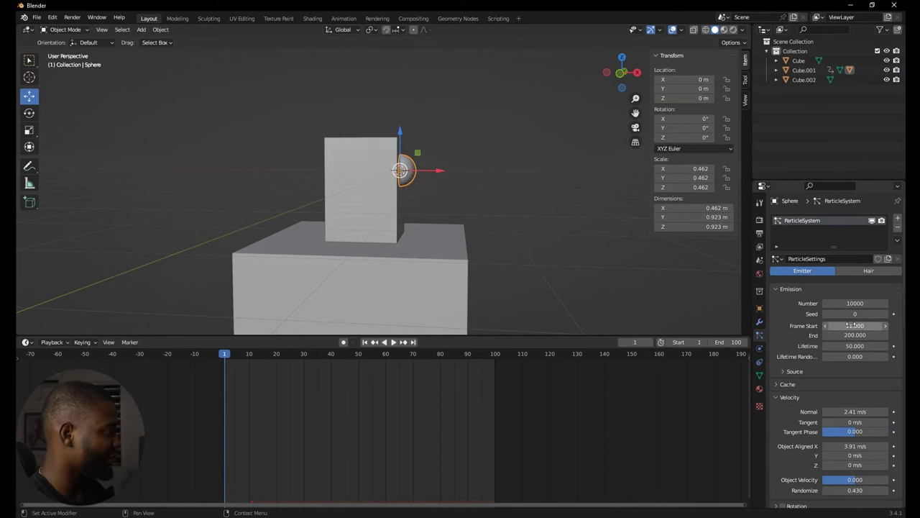
key("space")
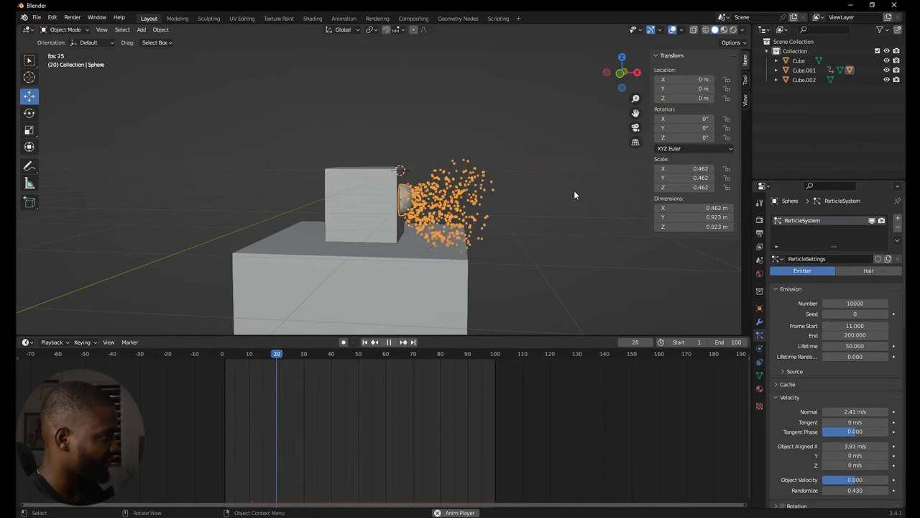
key("Escape")
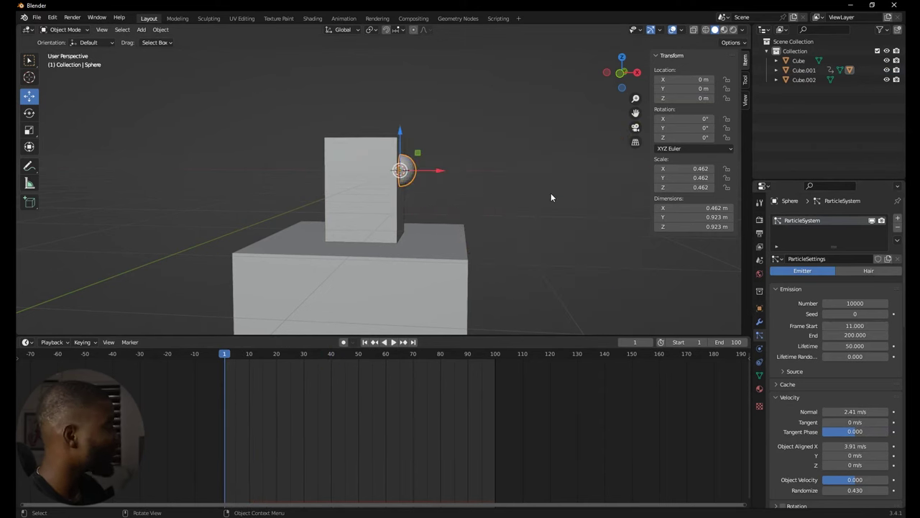
Step: Preview the emission up to frame 19 and set the half sphere's particle emission End to 20
key("space")
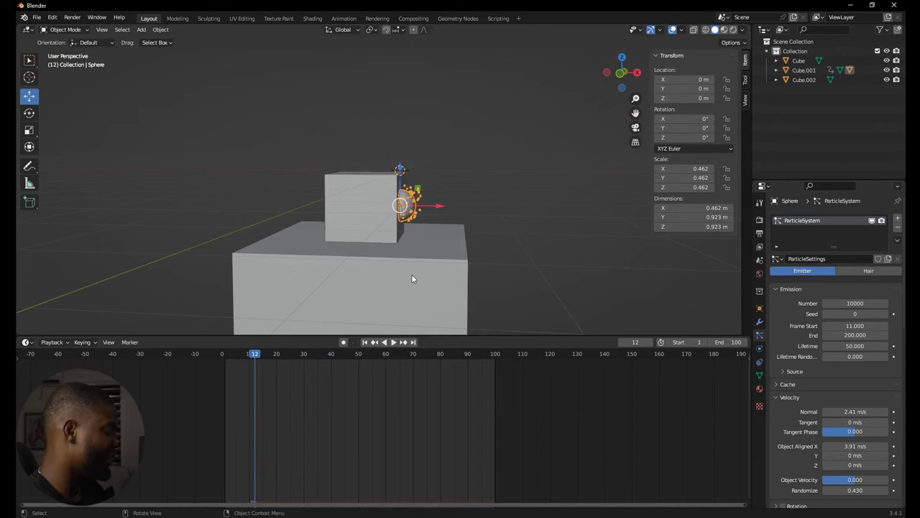
key("space")
key("Right")
key("Right")
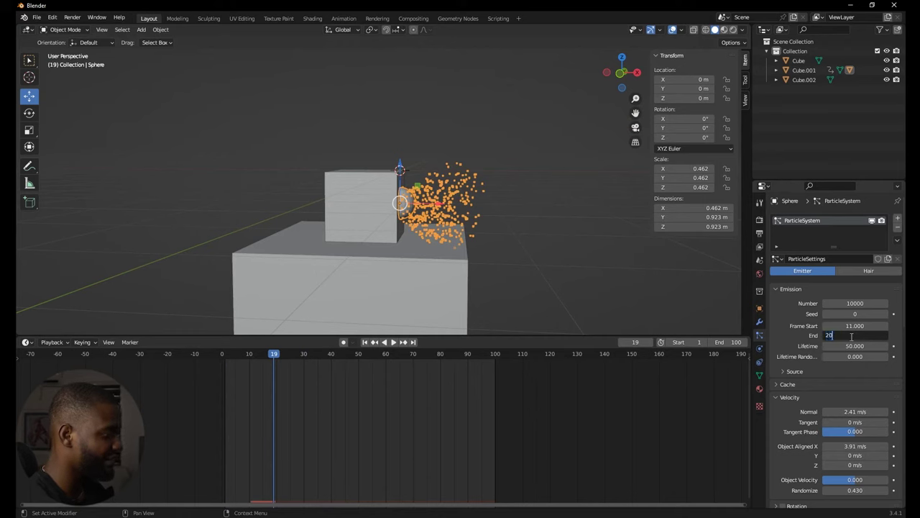
left_click(852, 336)
type("20")
key("Return")
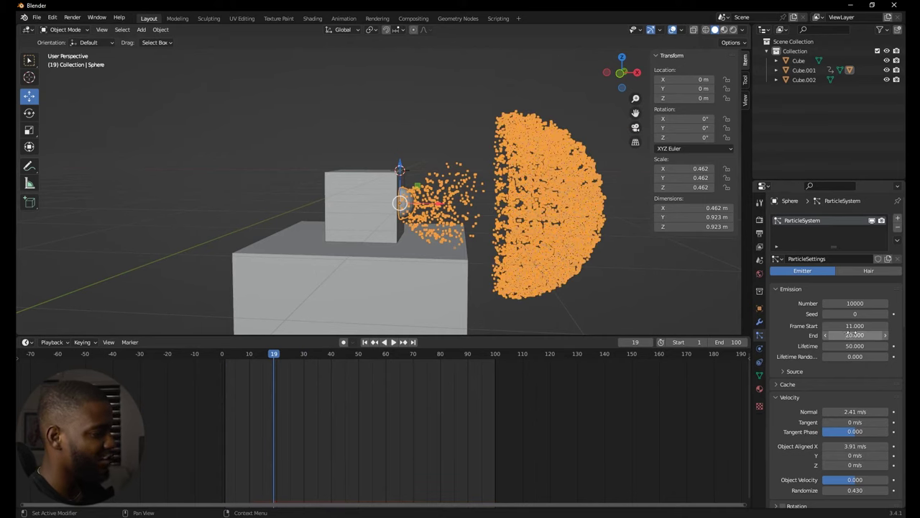
Step: Play the animation from frame 1 to check the short particle burst from another angle
key("shift+Left")
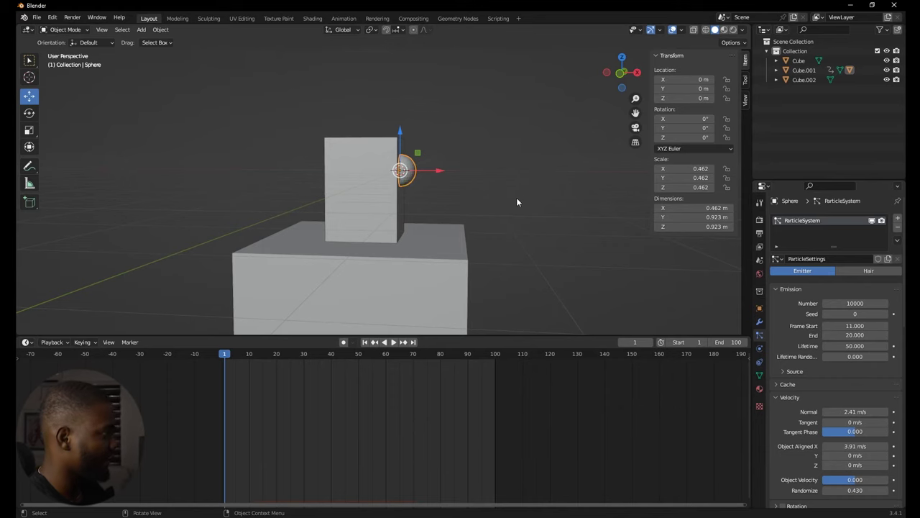
key("space")
middle_click_drag(543, 264, 473, 228)
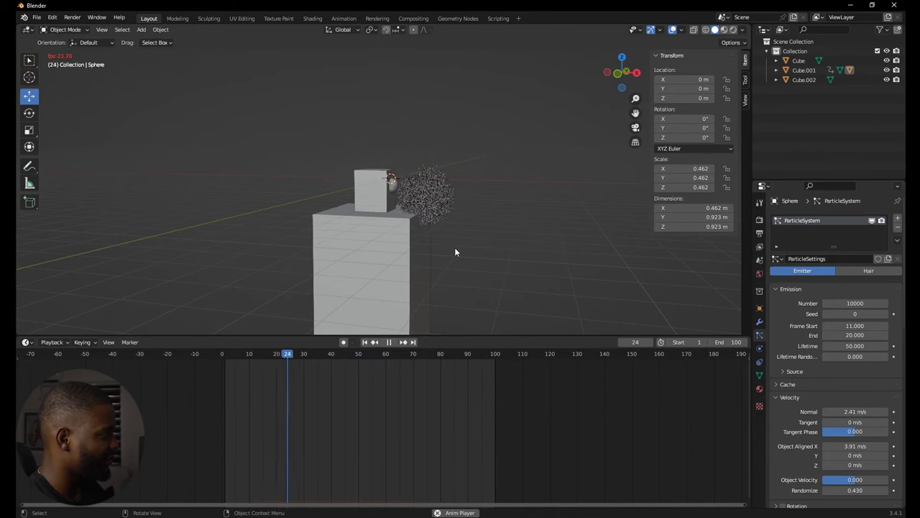
key("space")
Step: Move the lower block down slightly and stretch the upper block along Z to a scale of about 2.13
left_click(393, 226)
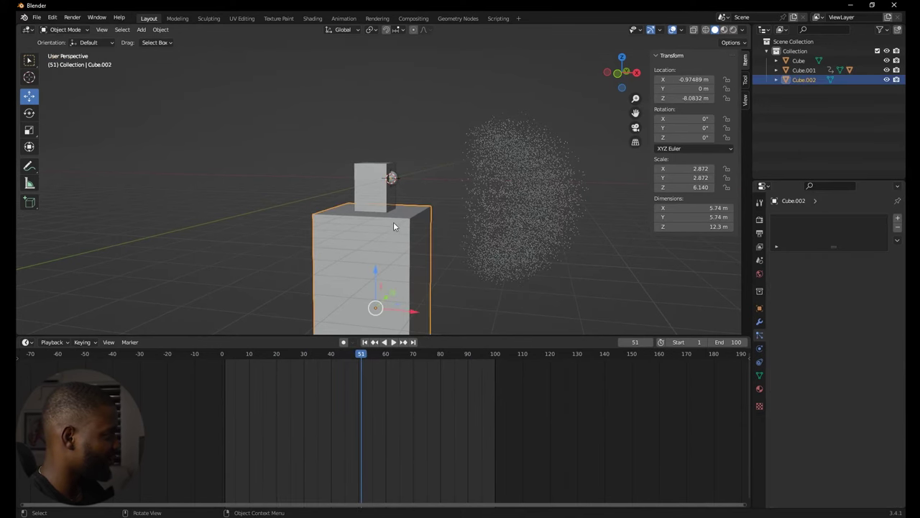
left_click_drag(375, 269, 447, 307)
left_click(364, 196)
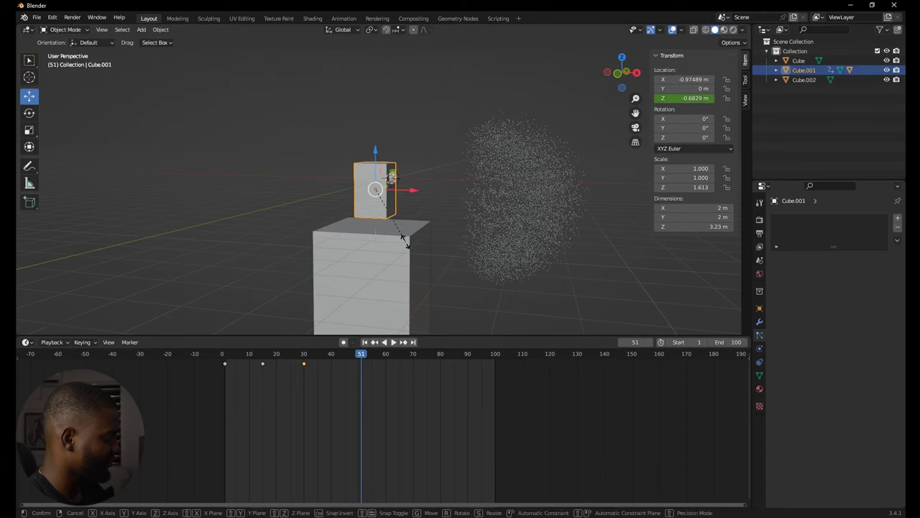
key("s")
key("z")
left_click(411, 265)
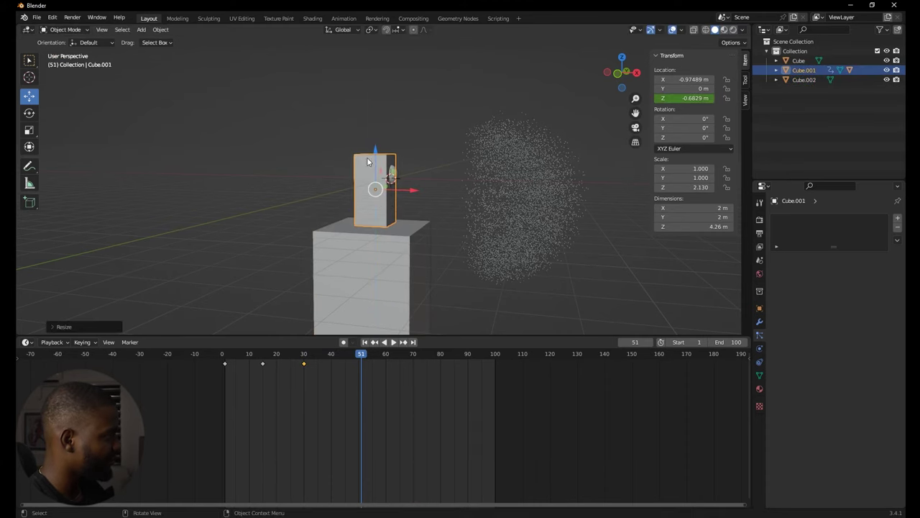
left_click_drag(378, 159, 381, 170)
Step: Play the animation from frame 1 in front view and inspect the particle burst against the taller upper block
key("shift+Left")
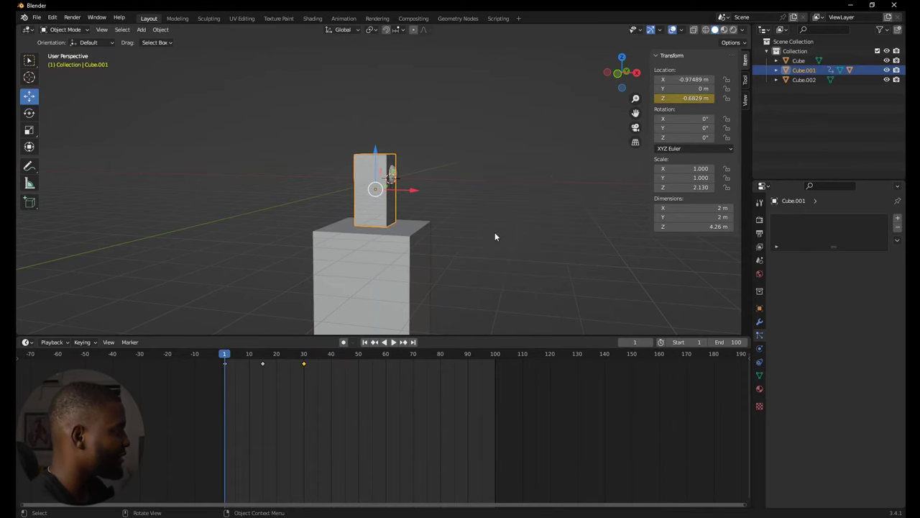
left_click(180, 238)
middle_click_drag(65, 195, 253, 213)
key("space")
key("KP_1")
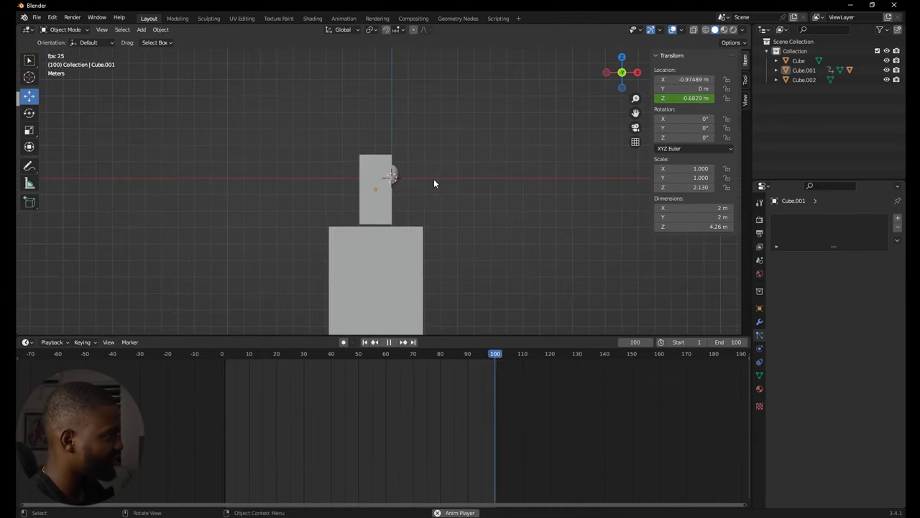
left_click(392, 177)
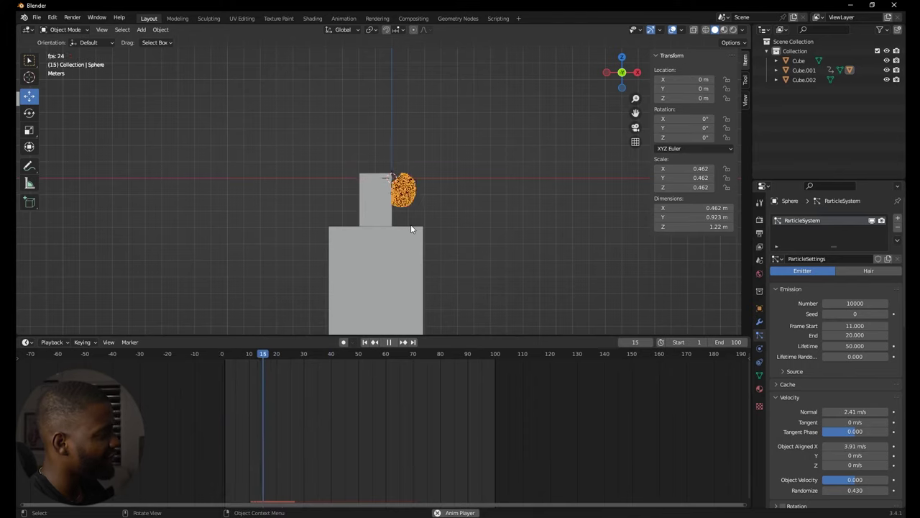
key("space")
middle_click_drag(560, 230, 461, 200)
scroll(462, 200, "up", 3)
scroll(470, 197, "down", 5)
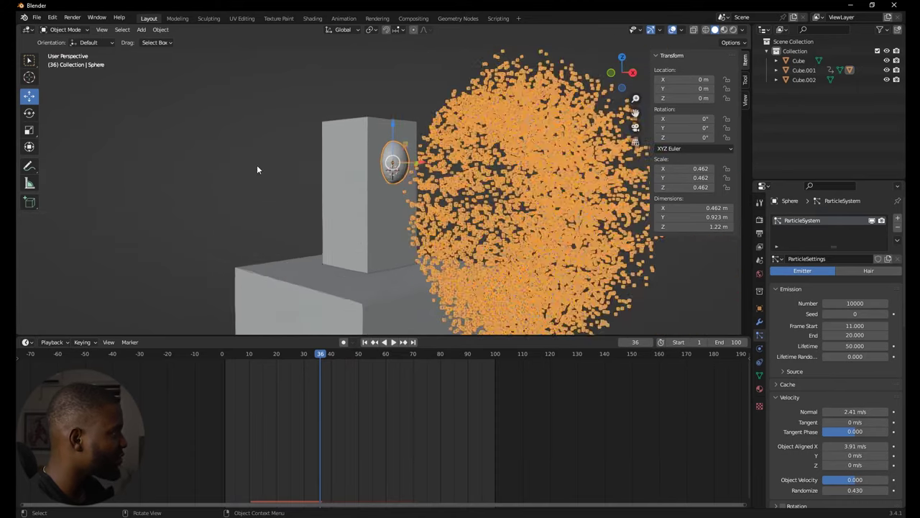
Step: Shrink the small source cube used for the particles to a scale of about 0.349
left_click(105, 114)
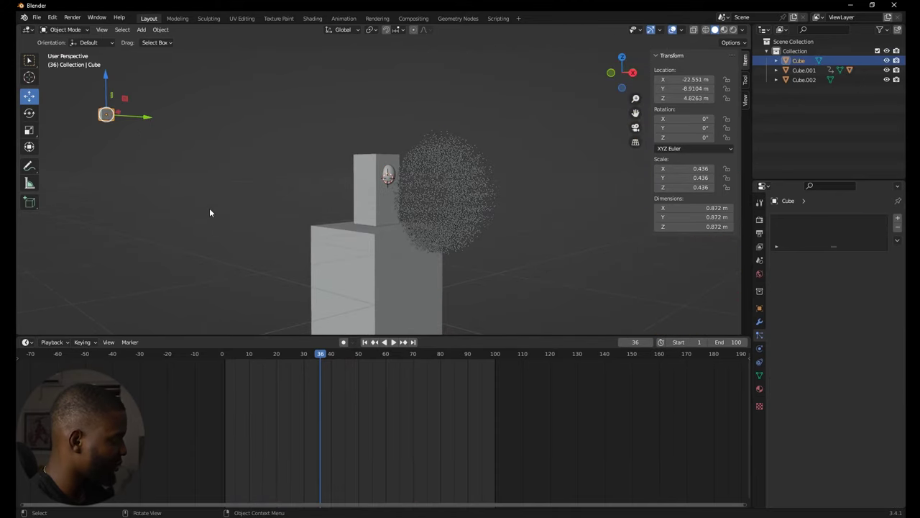
key("s")
left_click(186, 191)
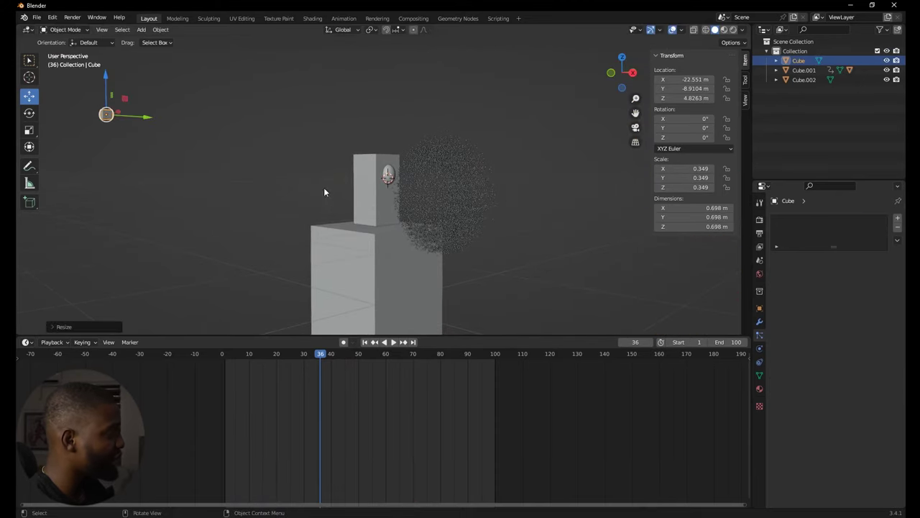
Step: Replay the animation from frame 1 to check the smaller particle cubes around the half sphere
scroll(549, 235, "up", 4)
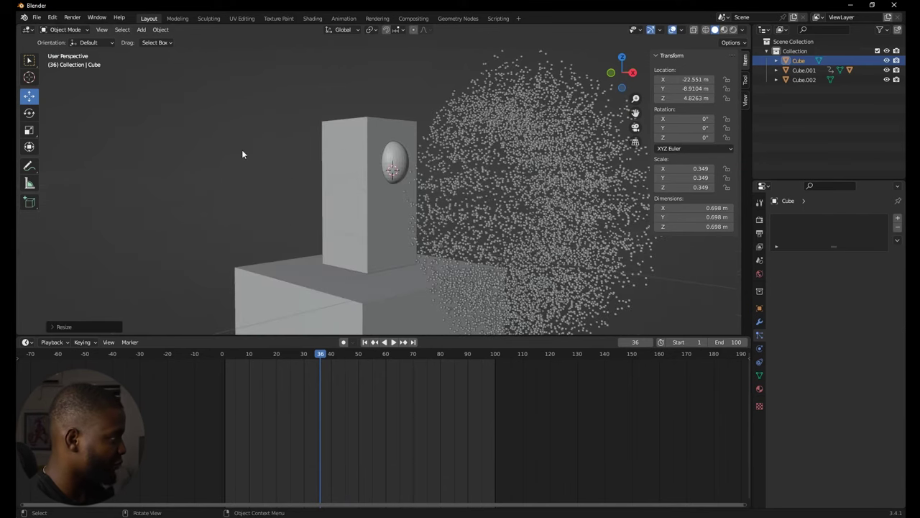
key("shift+Left")
key("space")
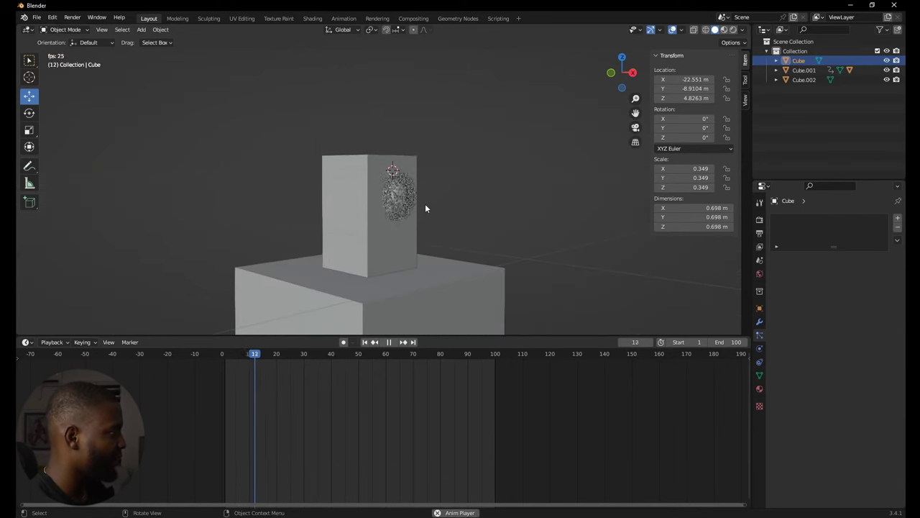
middle_click_drag(401, 193, 402, 182)
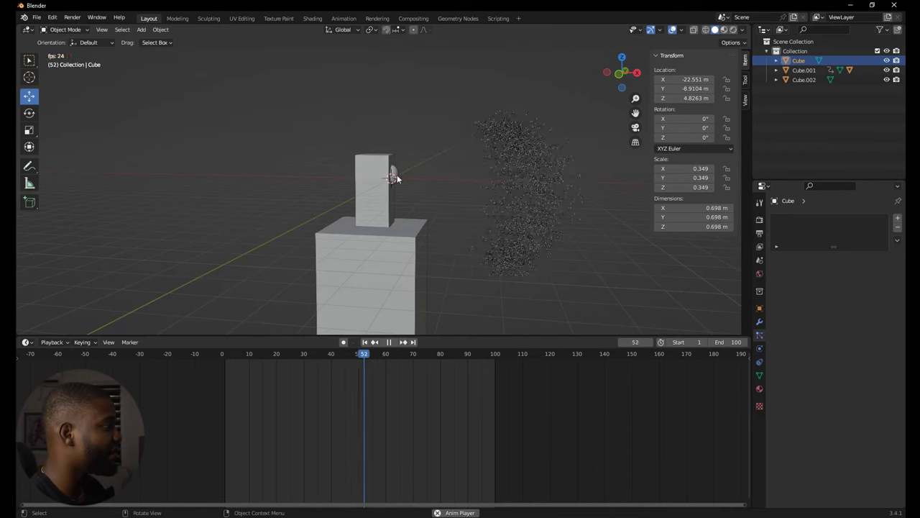
left_click(393, 175)
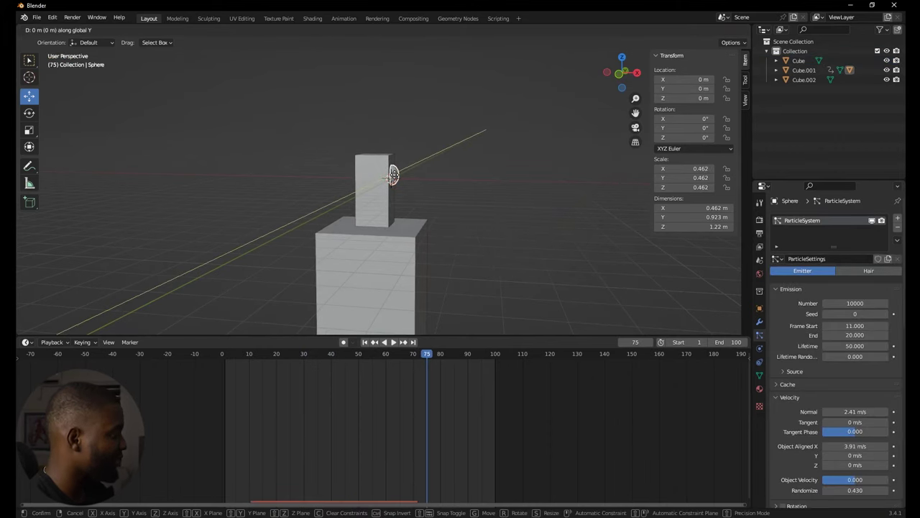
key("Escape")
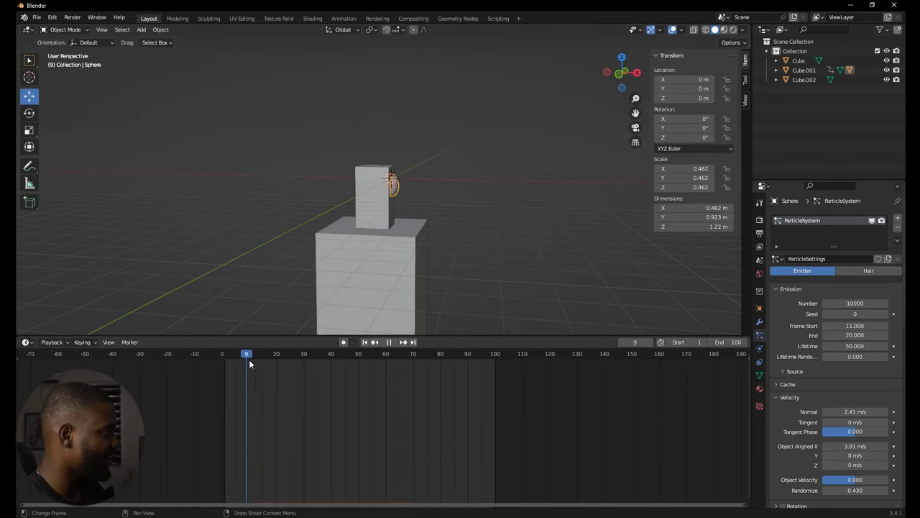
key("space")
Step: Delete the upper block's keyframe at frame 30
left_click(368, 218)
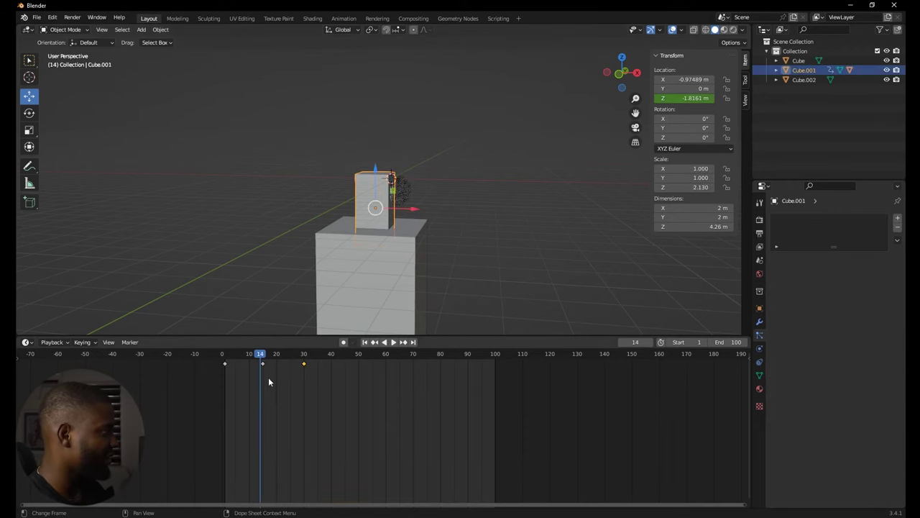
key("x")
left_click(291, 364)
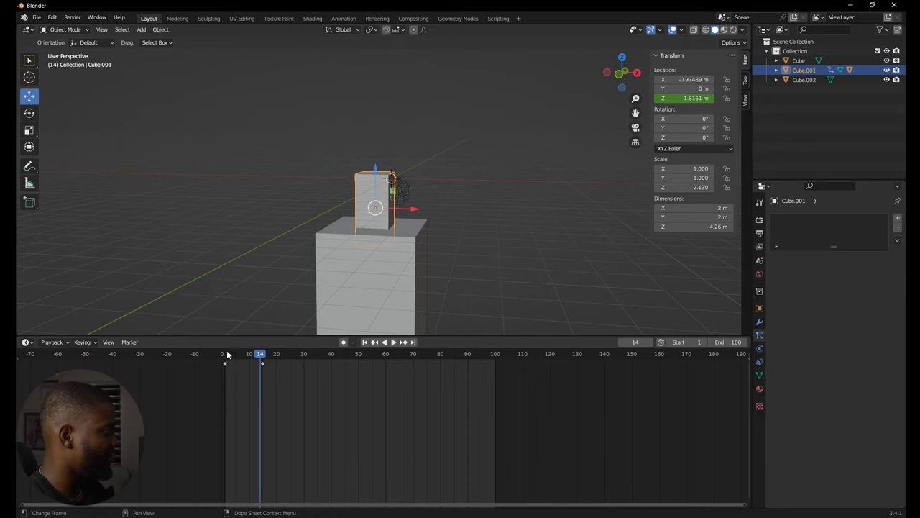
Step: Preview the upper block's motion up to frame 39 and set the half sphere's particle emission End to 100
key("space")
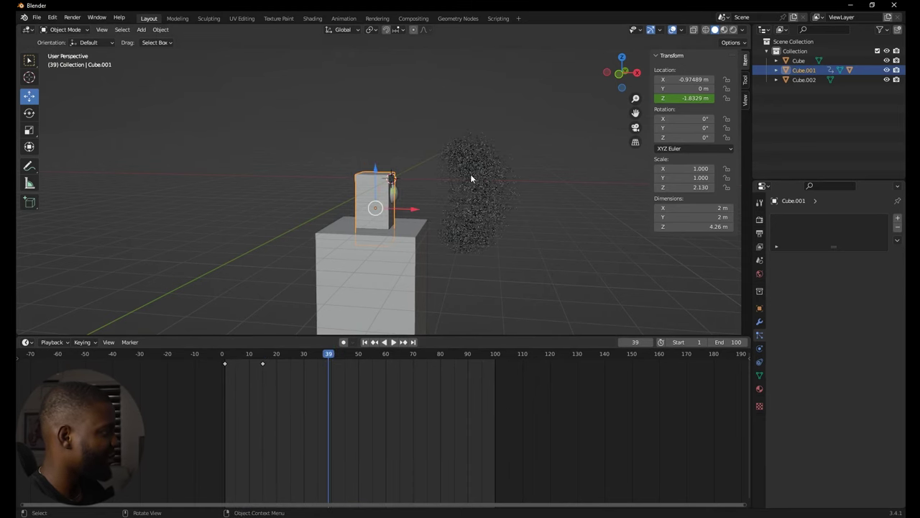
left_click(486, 166)
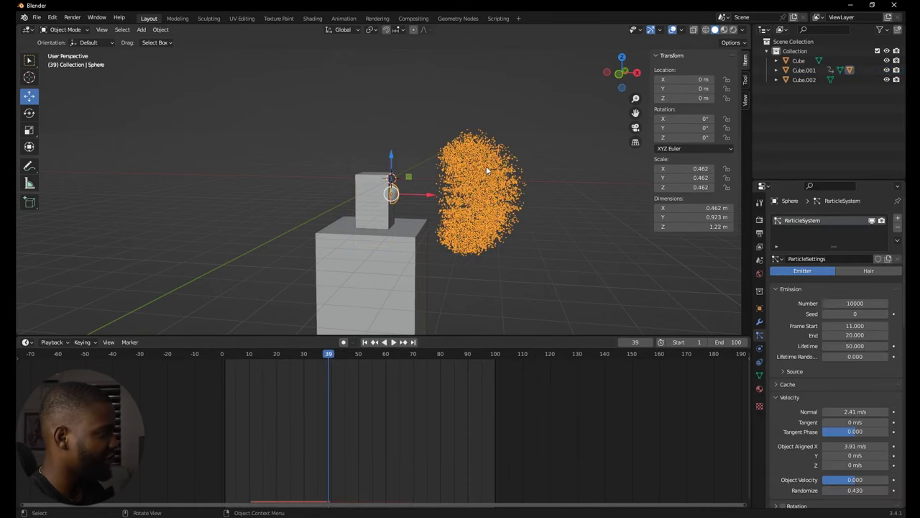
left_click(860, 335)
type("100")
key("Return")
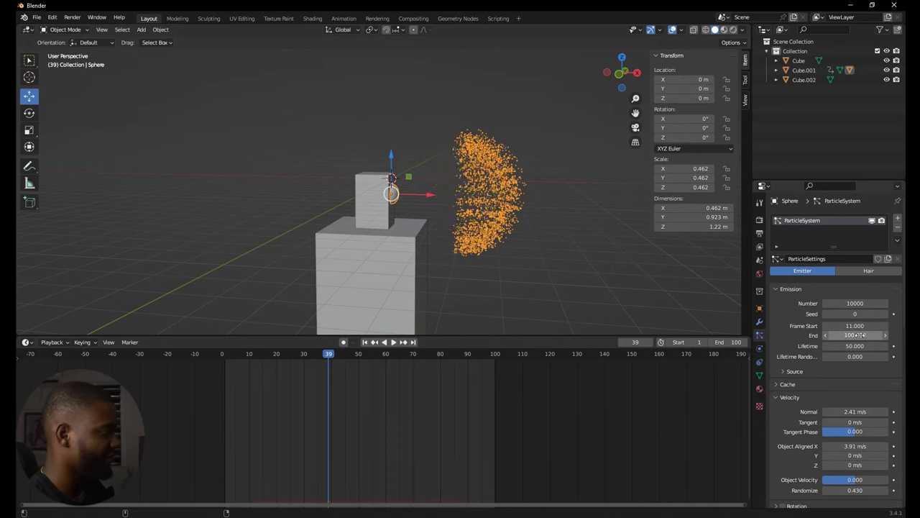
Step: Play the animation from frame 1 and view the continuous particle stream from the side
key("shift+Left")
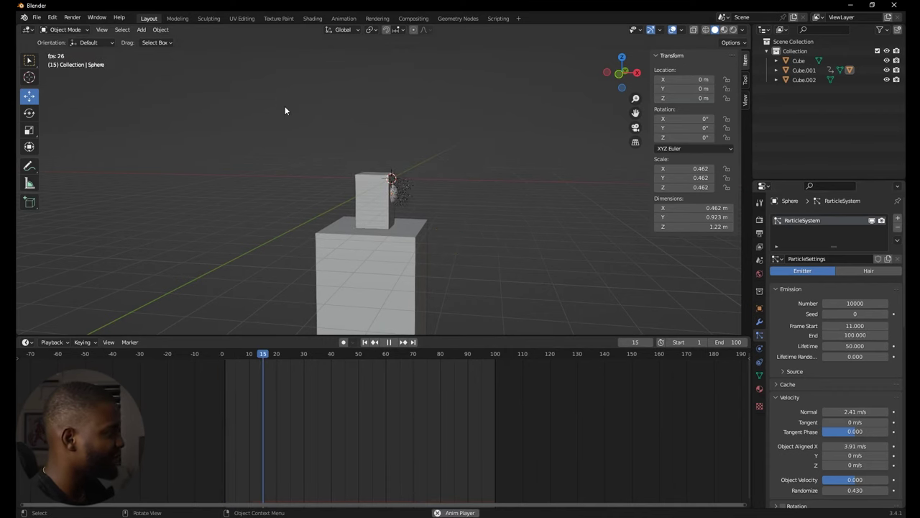
middle_click_drag(280, 109, 569, 158)
key("space")
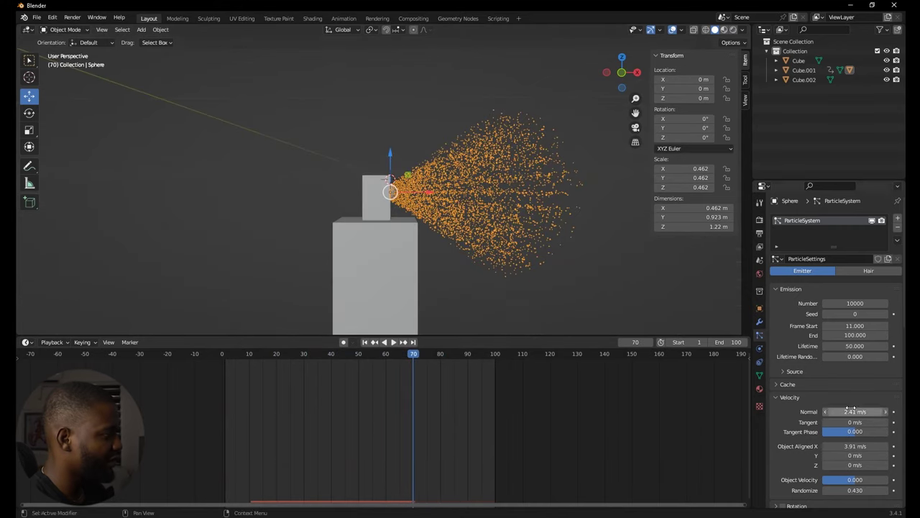
Step: Replay from frame 1 and reduce the particles' Normal velocity to about 1.61 m/s while checking the stream's spread
key("shift+Left")
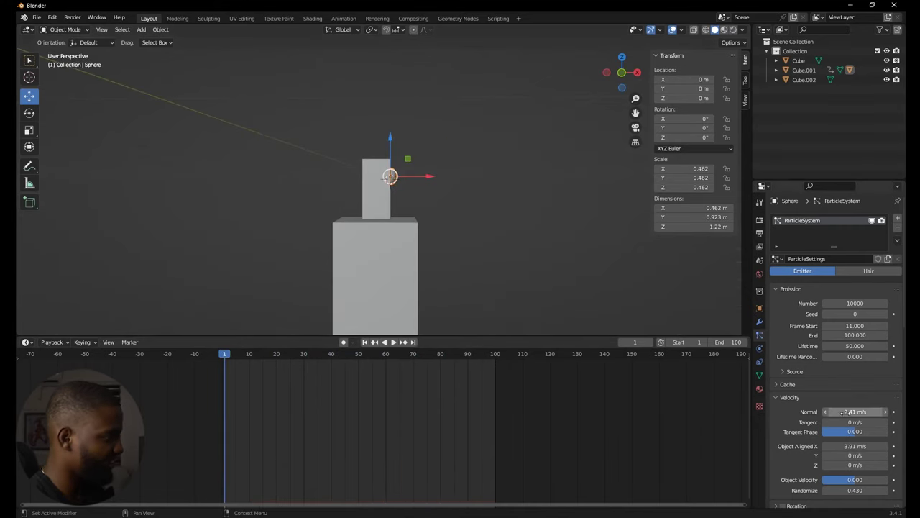
left_click_drag(859, 412, 834, 412)
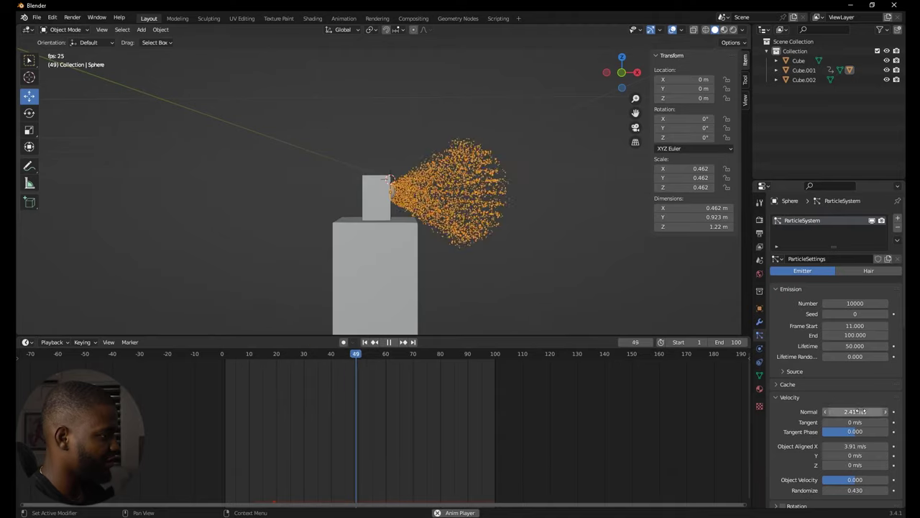
left_click_drag(856, 412, 836, 412)
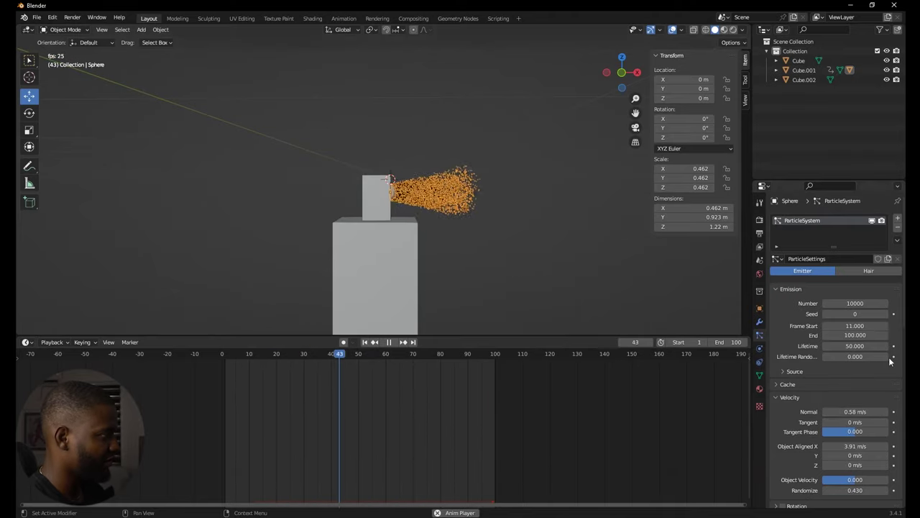
left_click_drag(852, 412, 880, 412)
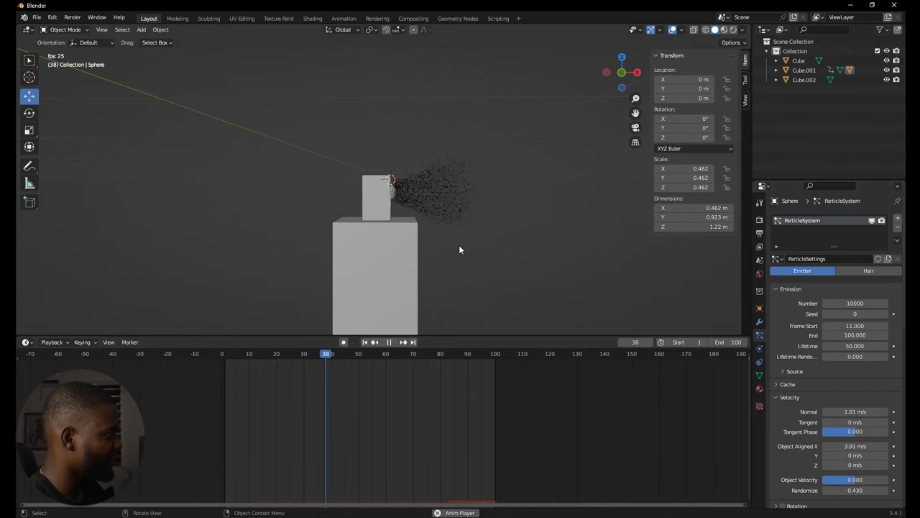
mouse_move(460, 250)
middle_mouse_down()
mouse_move(401, 206)
mouse_move(449, 258)
middle_mouse_up()
key("space")
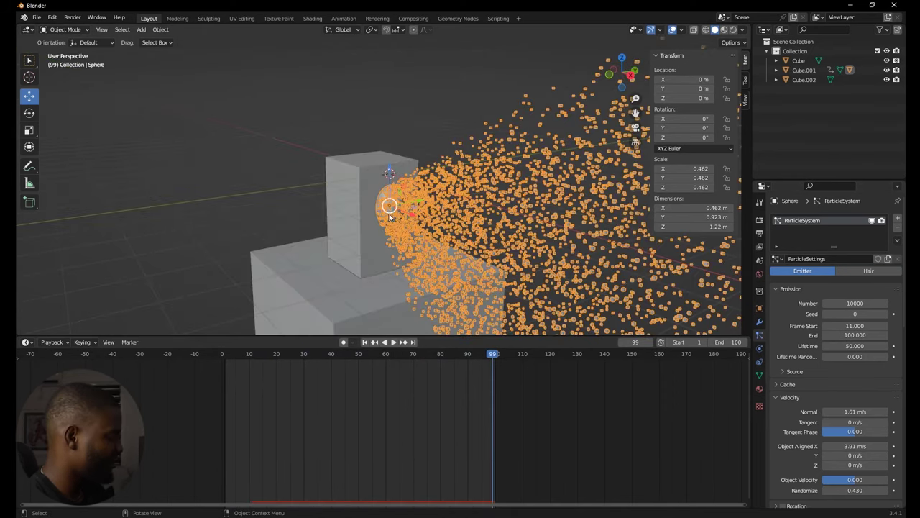
Step: At frame 1, scale the half-sphere emitter down uniformly to about 0.173
key("shift+Left")
middle_click_drag(400, 214, 440, 208)
scroll(489, 223, "up", 2)
key("s")
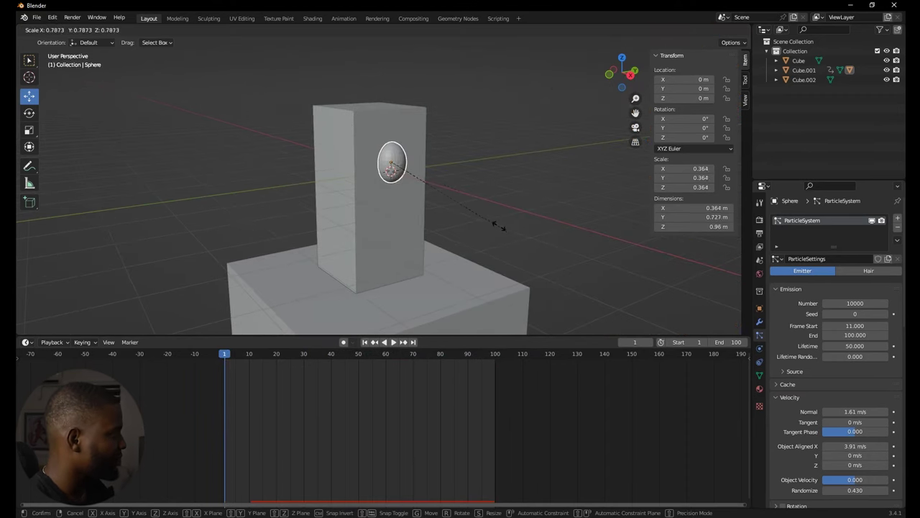
left_click(445, 177)
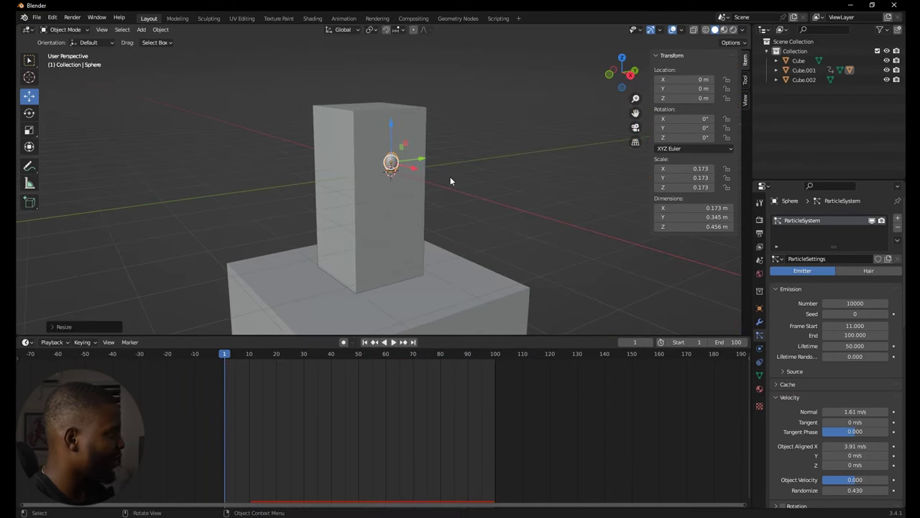
Step: Preview the stream from the smaller emitter and set its particle Number to 50000
middle_click_drag(450, 176, 462, 267)
key("space")
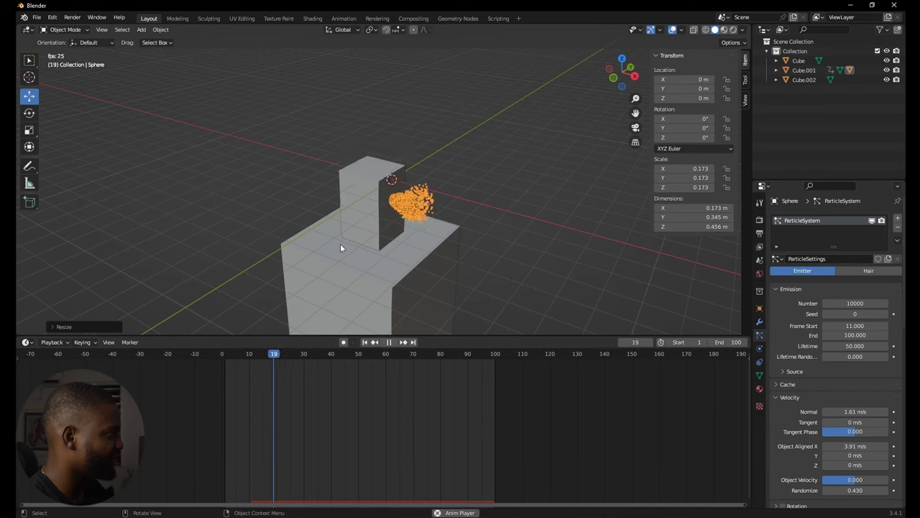
middle_click_drag(340, 248, 525, 297)
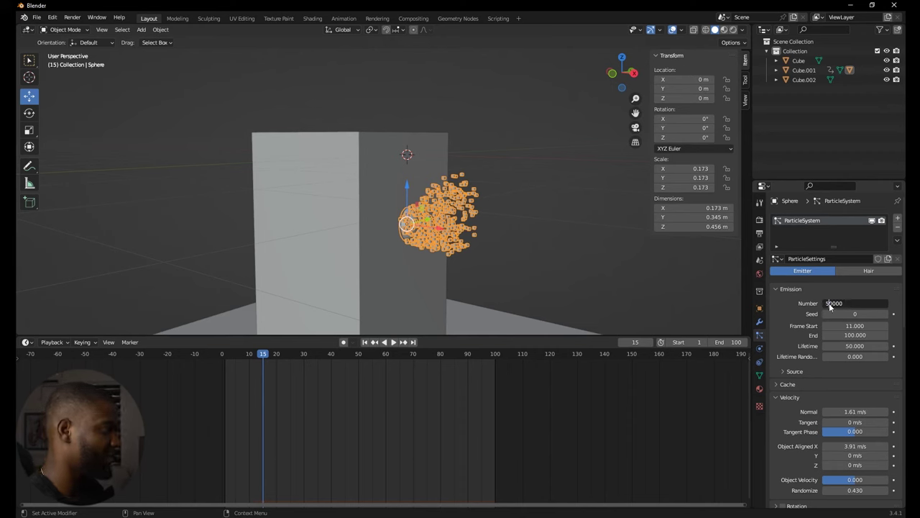
scroll(168, 154, "down", 5)
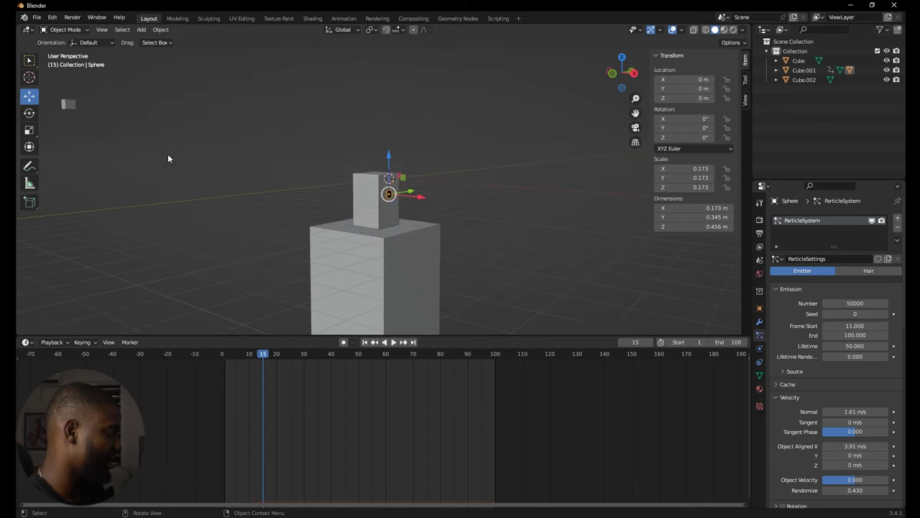
Step: At frame 1, shrink the small source cube for the particles to a scale of about 0.114
key("shift+Left")
left_click(69, 104)
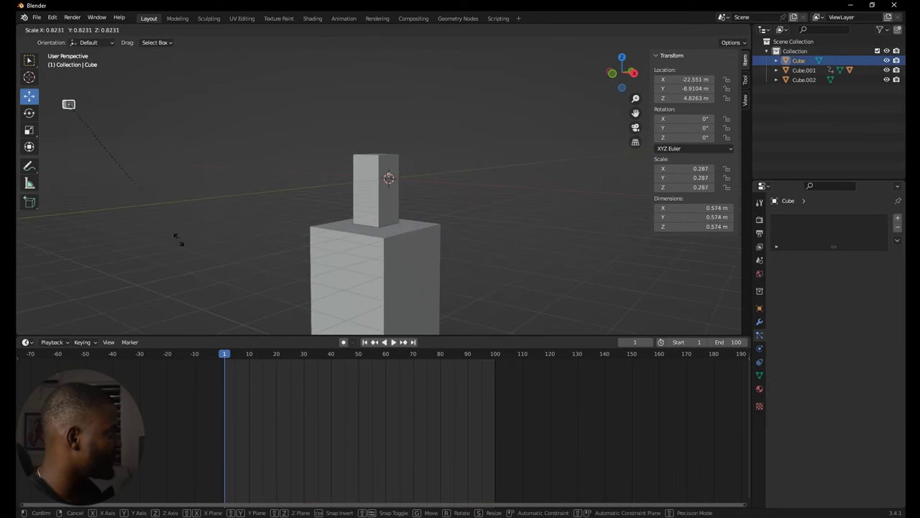
left_click(119, 157)
Step: Play the animation and examine the denser stream of tiny cubes from several angles
key("space")
scroll(453, 189, "up", 5)
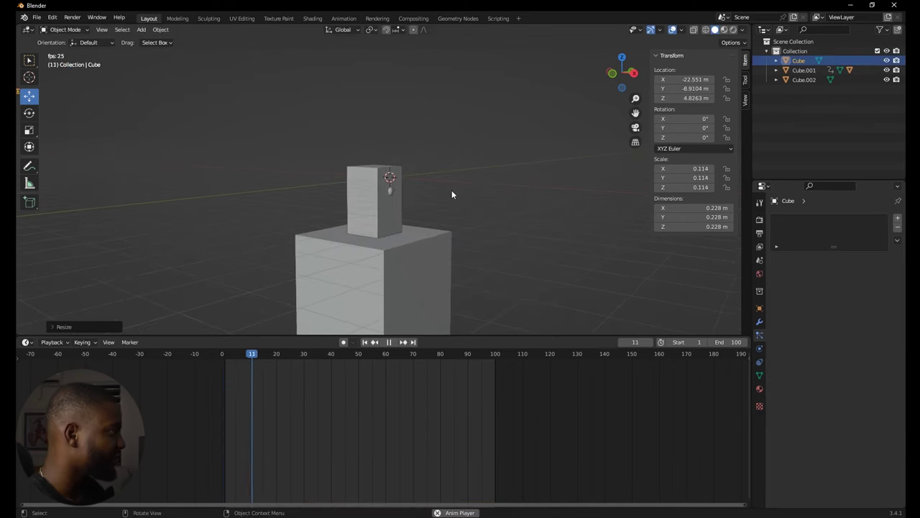
left_click(399, 194)
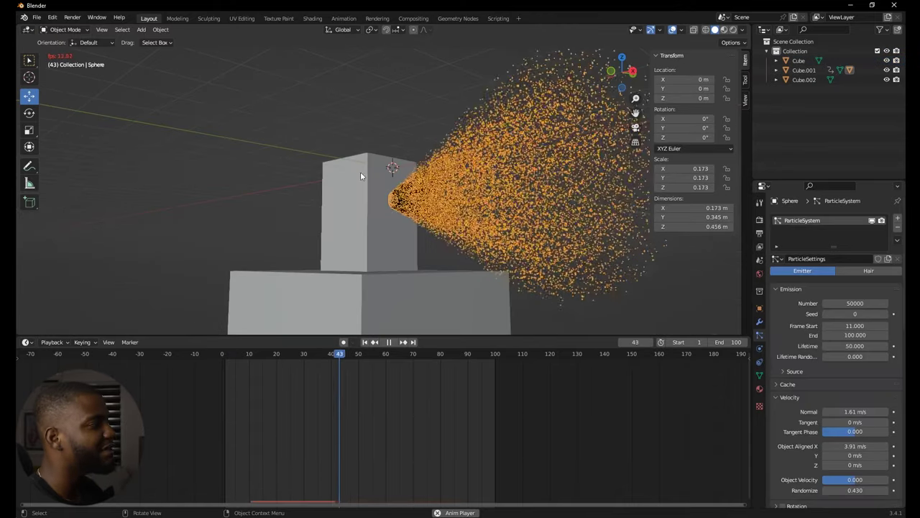
scroll(507, 272, "down", 3)
middle_click_drag(403, 216, 527, 258)
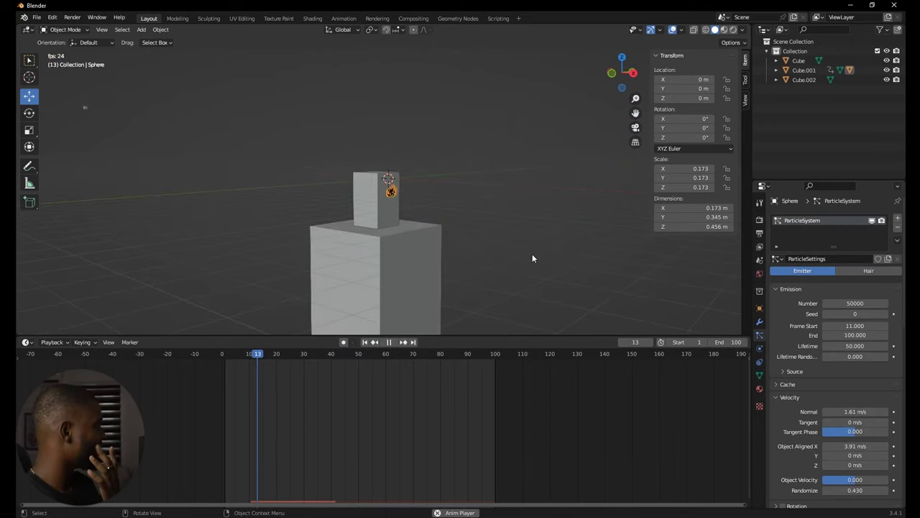